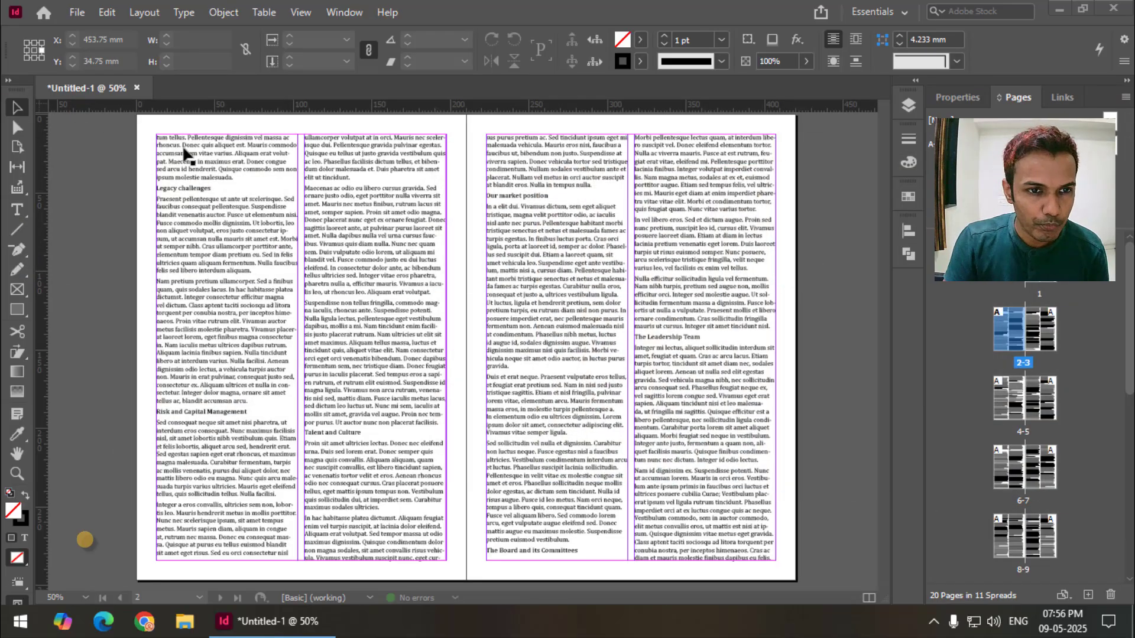
Draw a rectangle about 94 by 70 mm across the two text columns of page 2 and fill it with black instead of an outline.
left_click(154, 140)
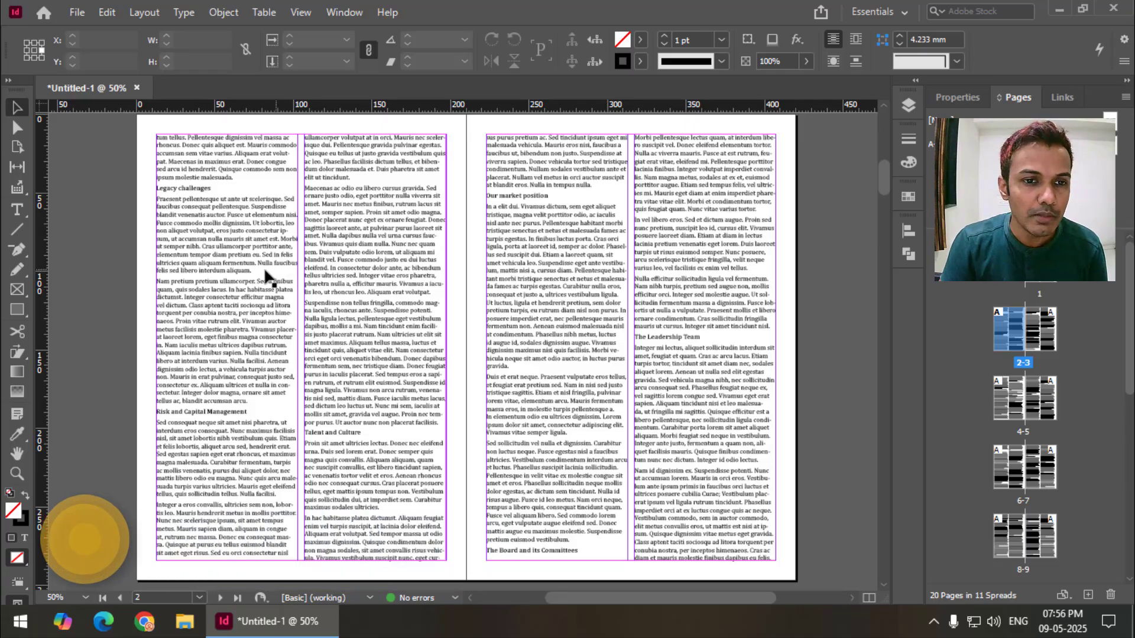
left_click(16, 310)
left_click_drag(16, 310, 78, 331)
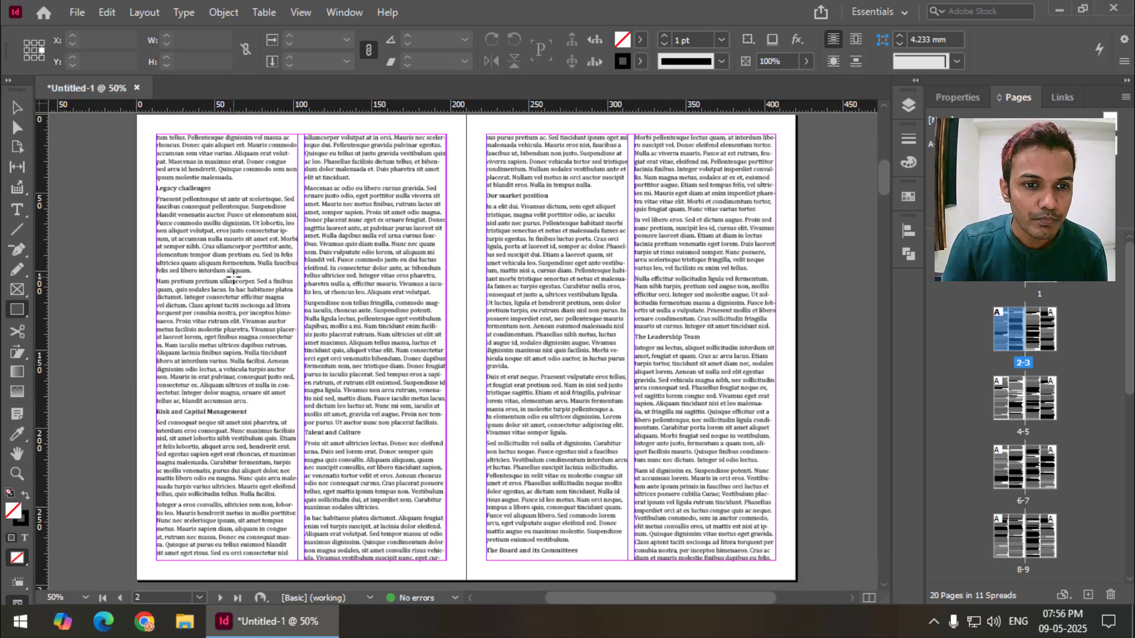
left_click_drag(234, 276, 381, 387)
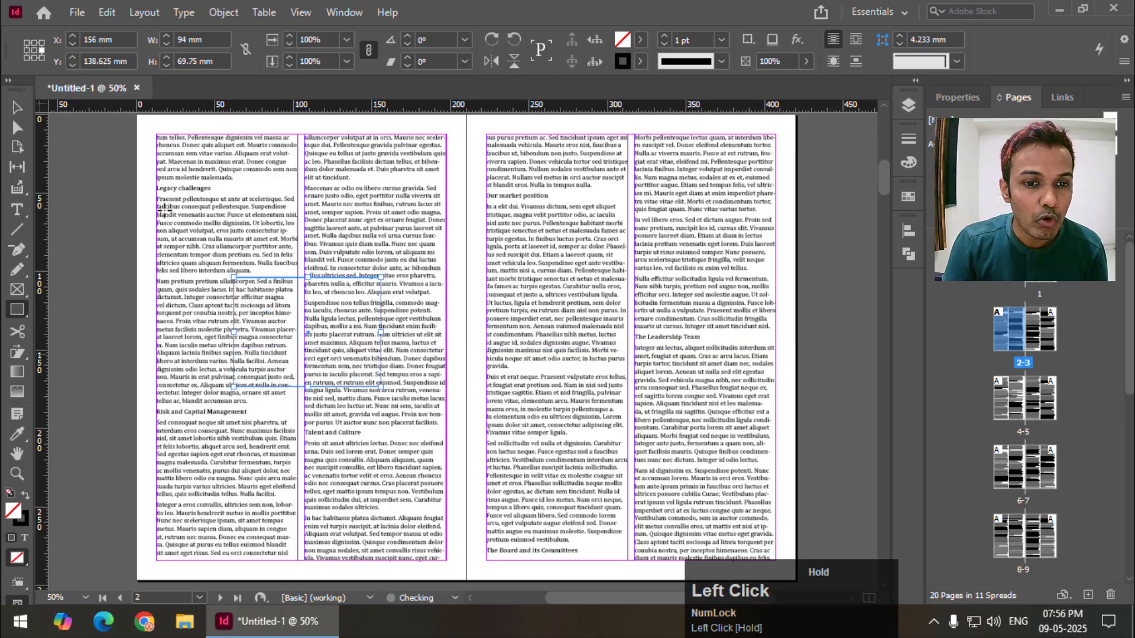
left_click(25, 494)
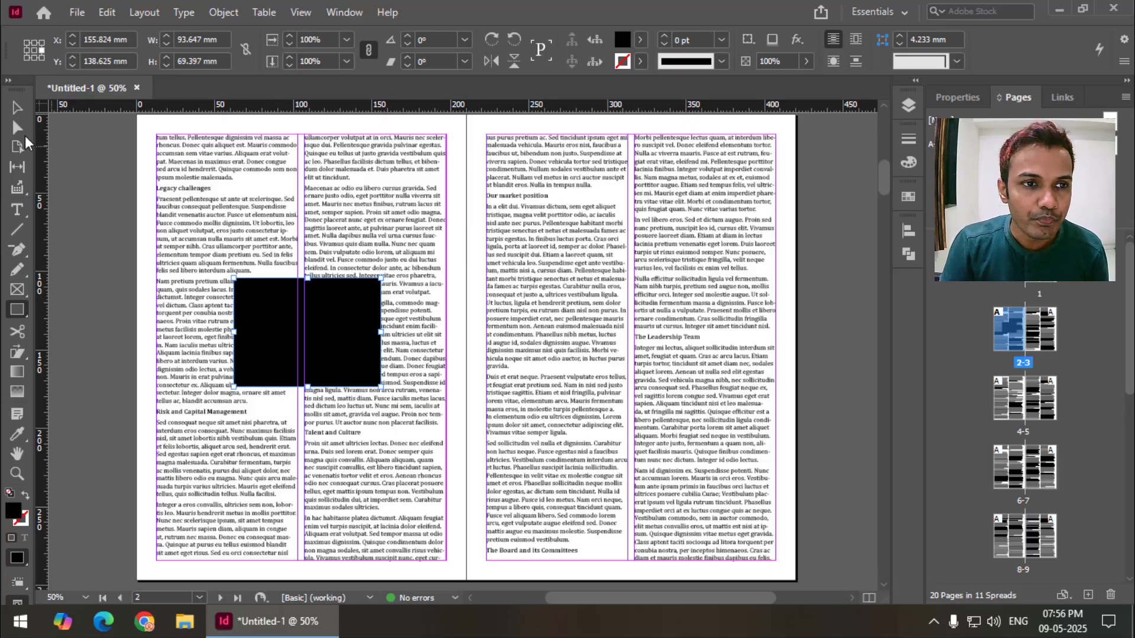
Enlarge the rectangle to about 121 by 85 mm over both columns and fill it with magenta, C=0 M=100 Y=0 K=0.
left_click(17, 107)
left_click_drag(313, 394, 310, 399)
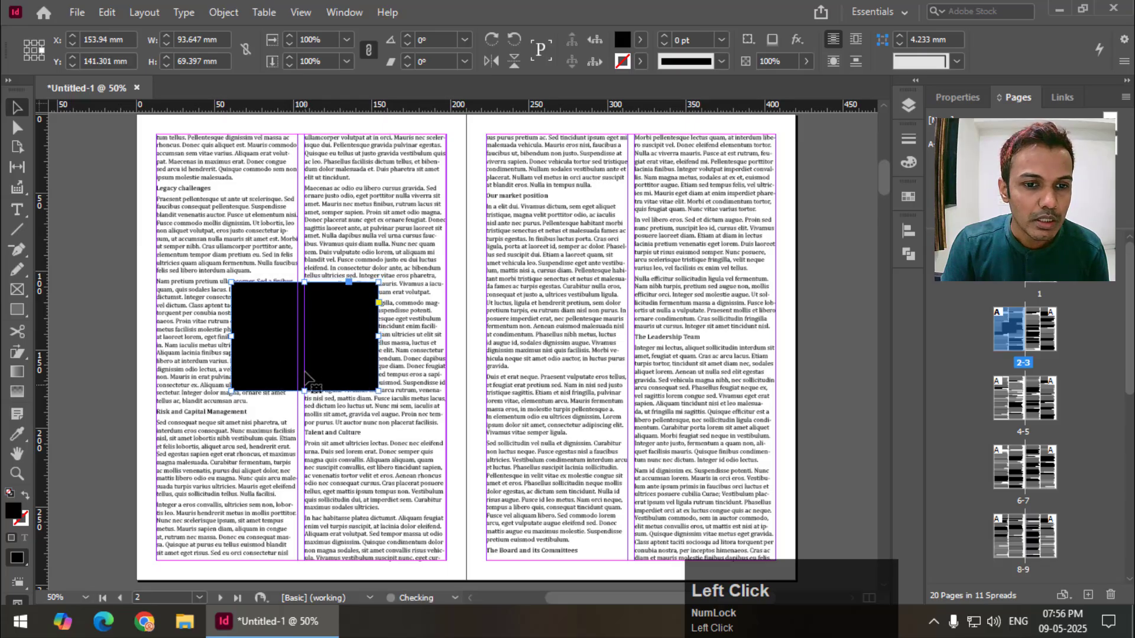
left_click_drag(229, 337, 216, 339)
left_click_drag(304, 391, 305, 416)
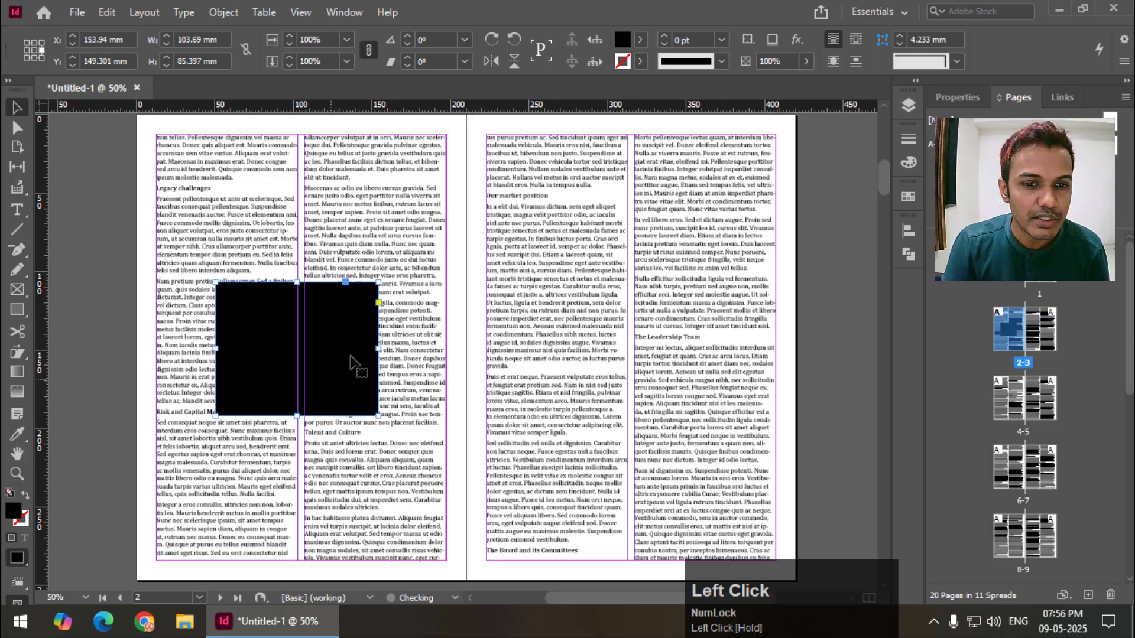
left_click_drag(379, 352, 405, 353)
left_click_drag(370, 361, 367, 353)
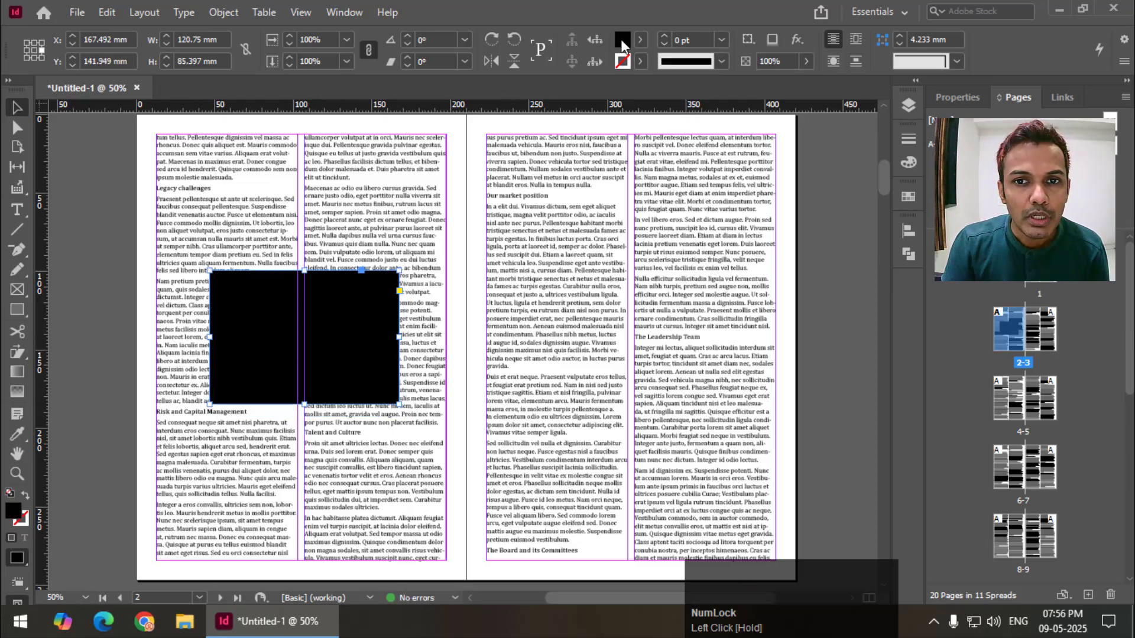
left_click(640, 39)
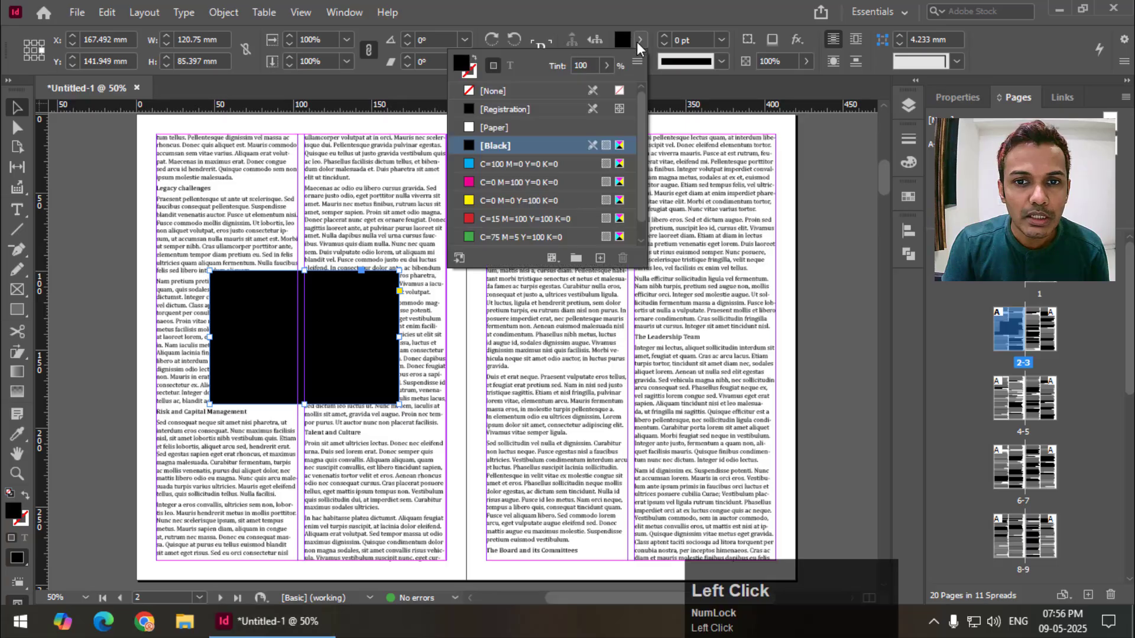
left_click(507, 185)
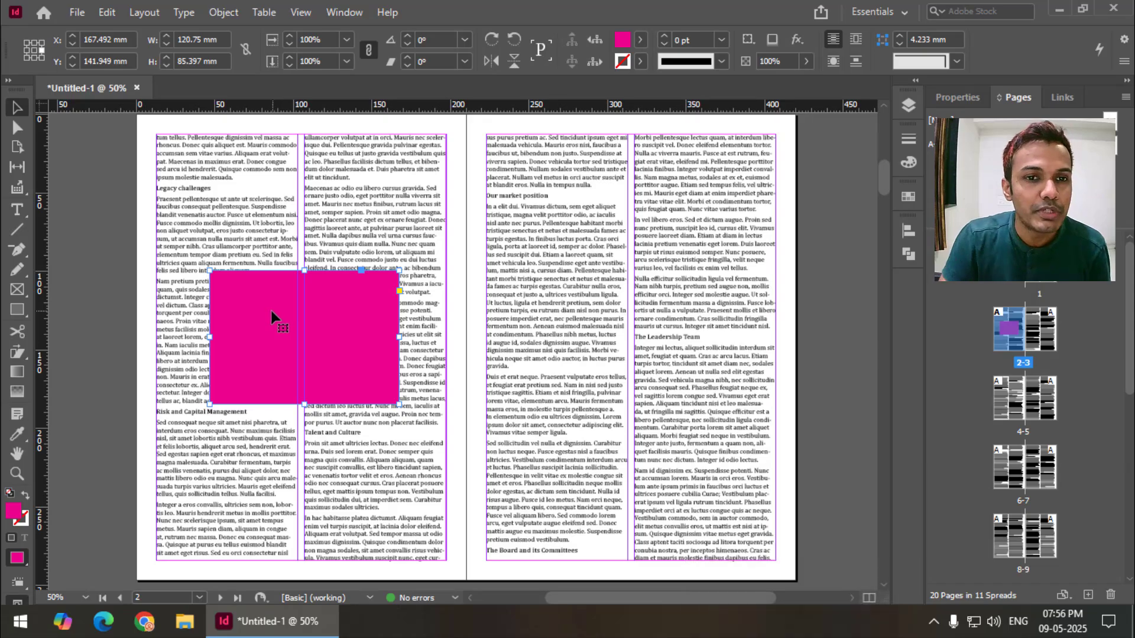
Open the Text Wrap settings and wrap the text around the magenta rectangle's bounding box.
left_click(352, 16)
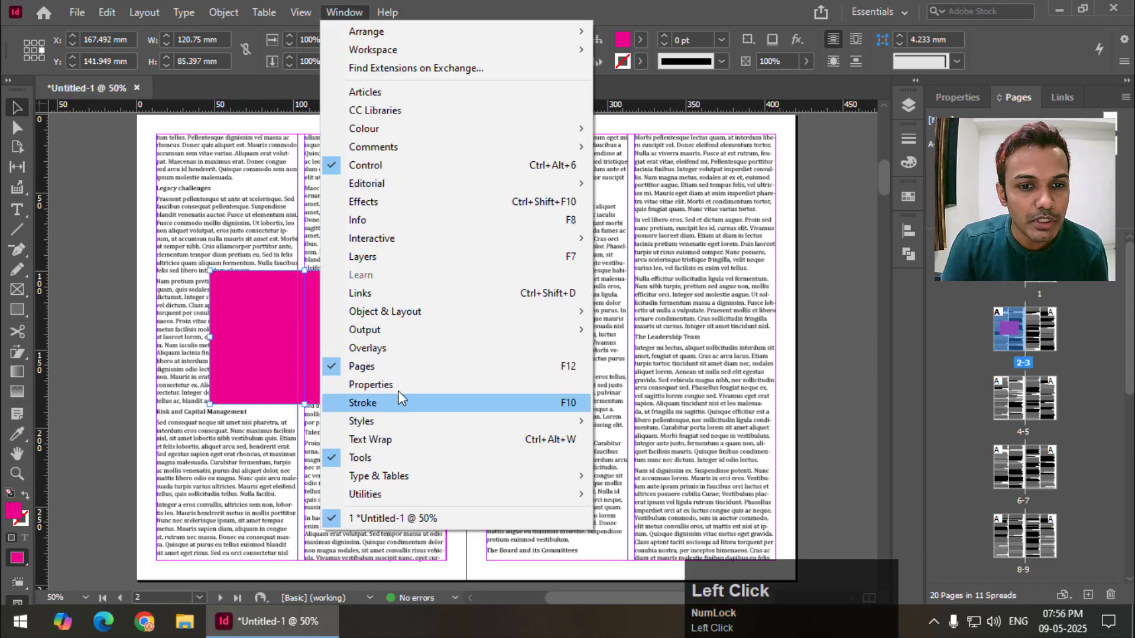
left_click(390, 439)
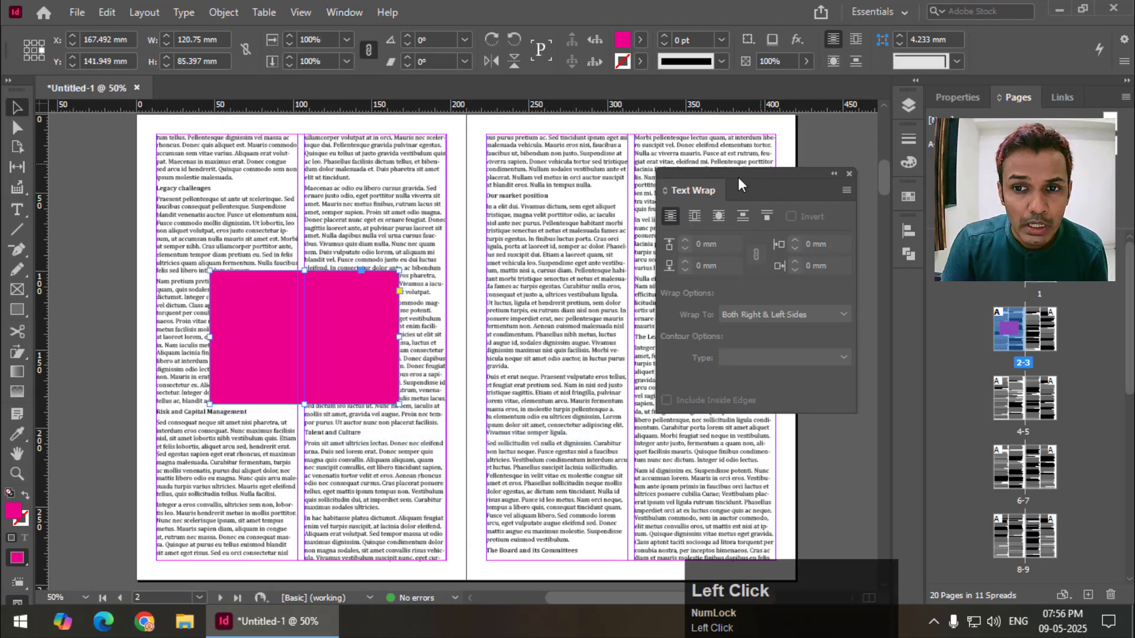
left_click_drag(734, 175, 765, 173)
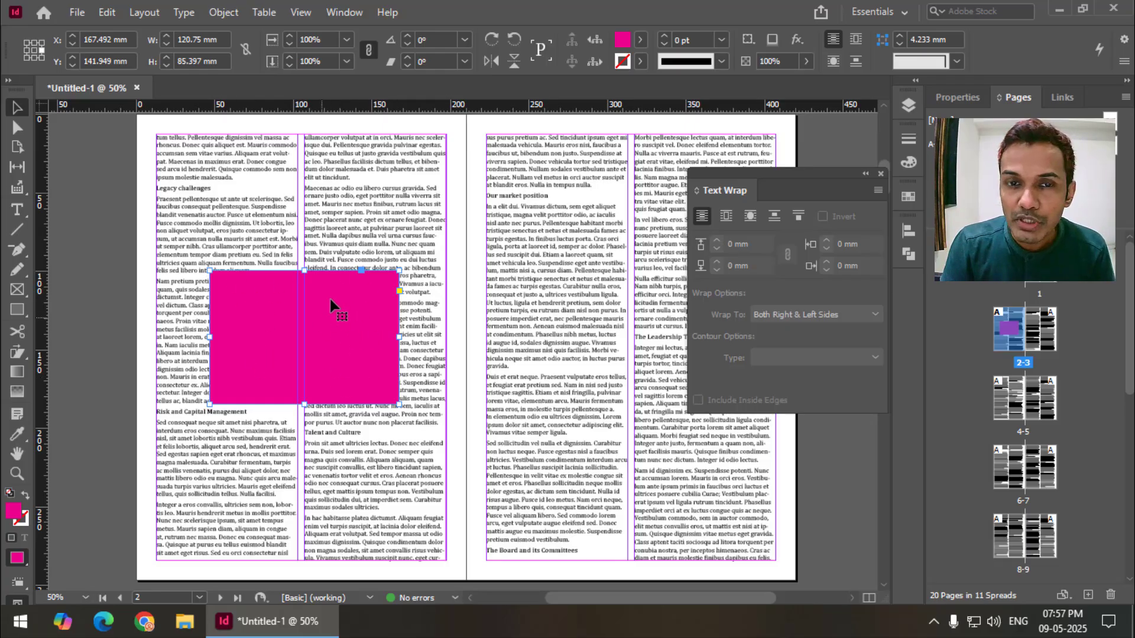
left_click(727, 216)
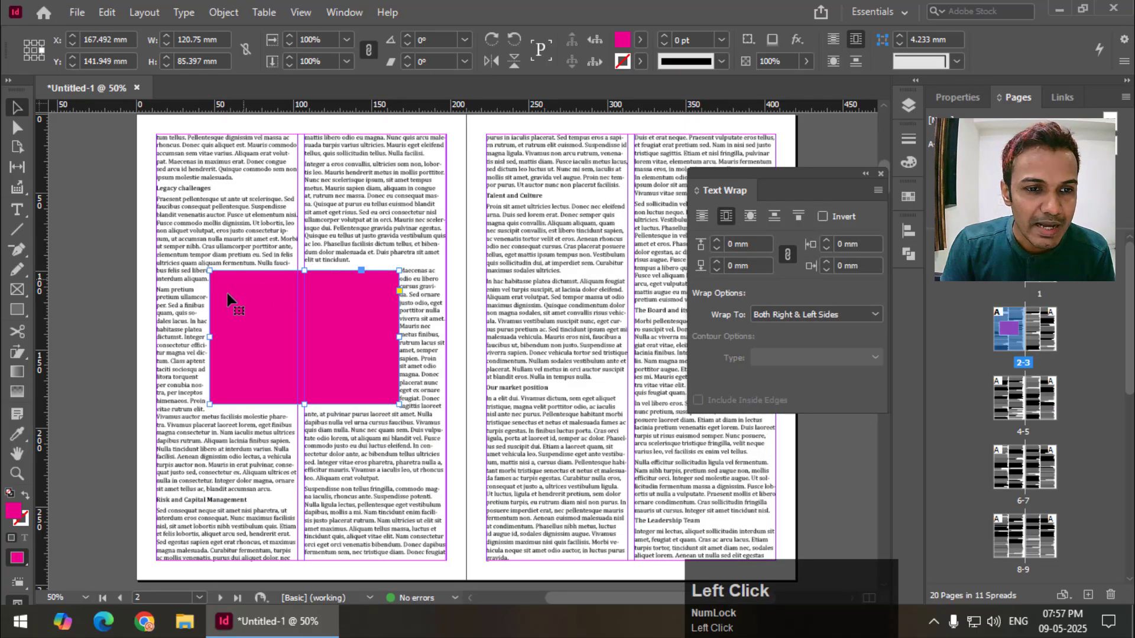
Set the rectangle's text wrap offset to 4 mm on all sides.
left_click(261, 271, "ctrl")
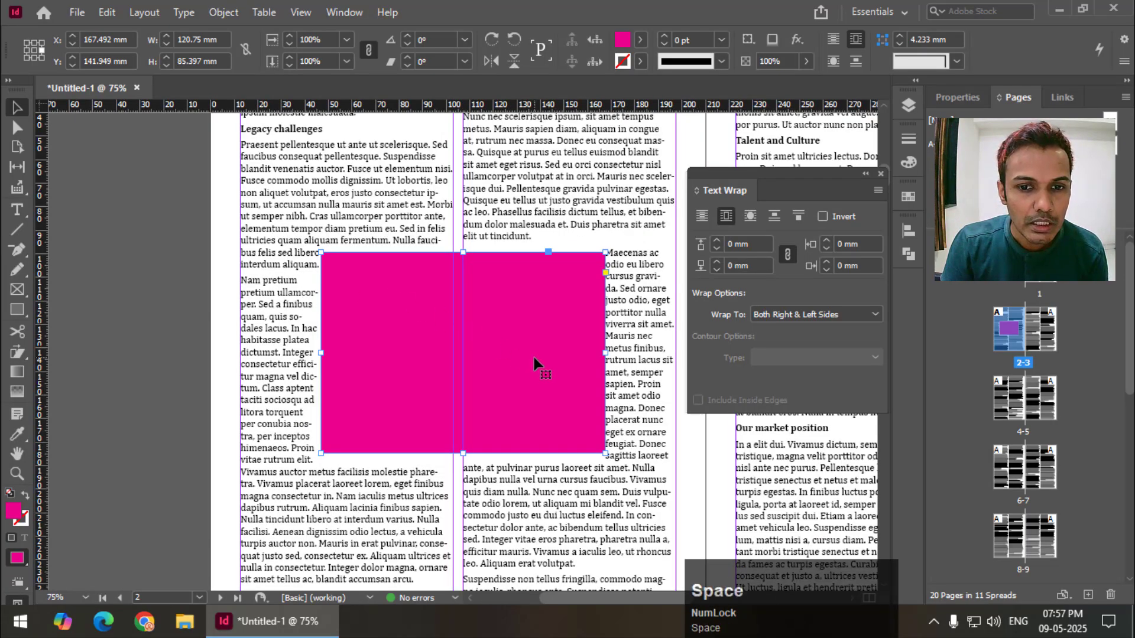
left_click_drag(521, 349, 425, 341)
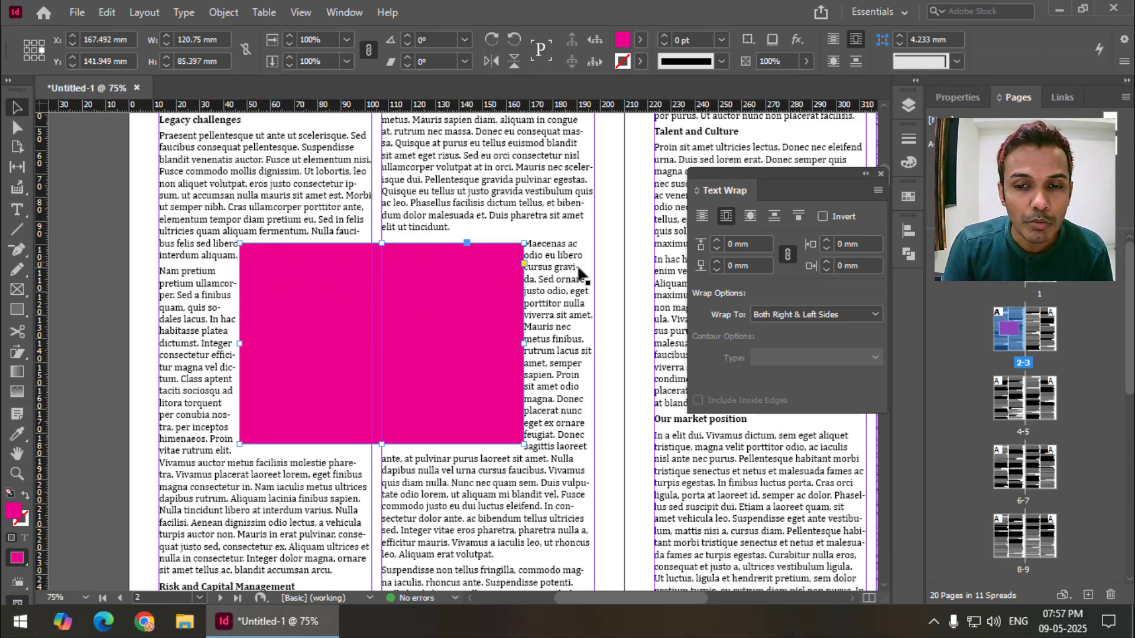
left_click(717, 240)
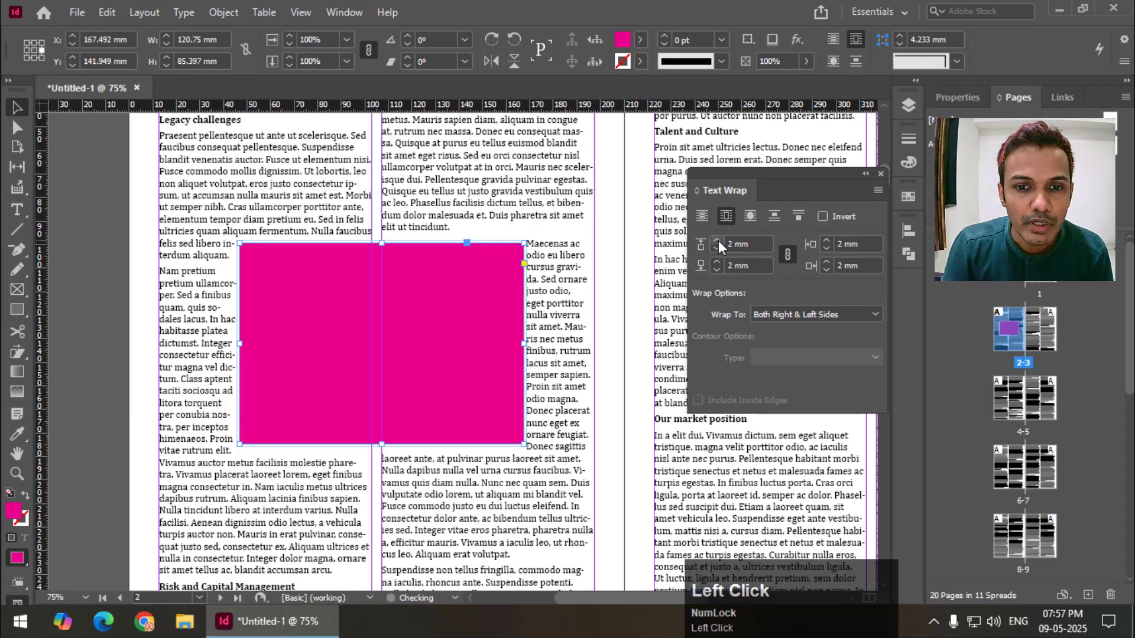
left_click(718, 241)
left_click(718, 240)
left_click(717, 241)
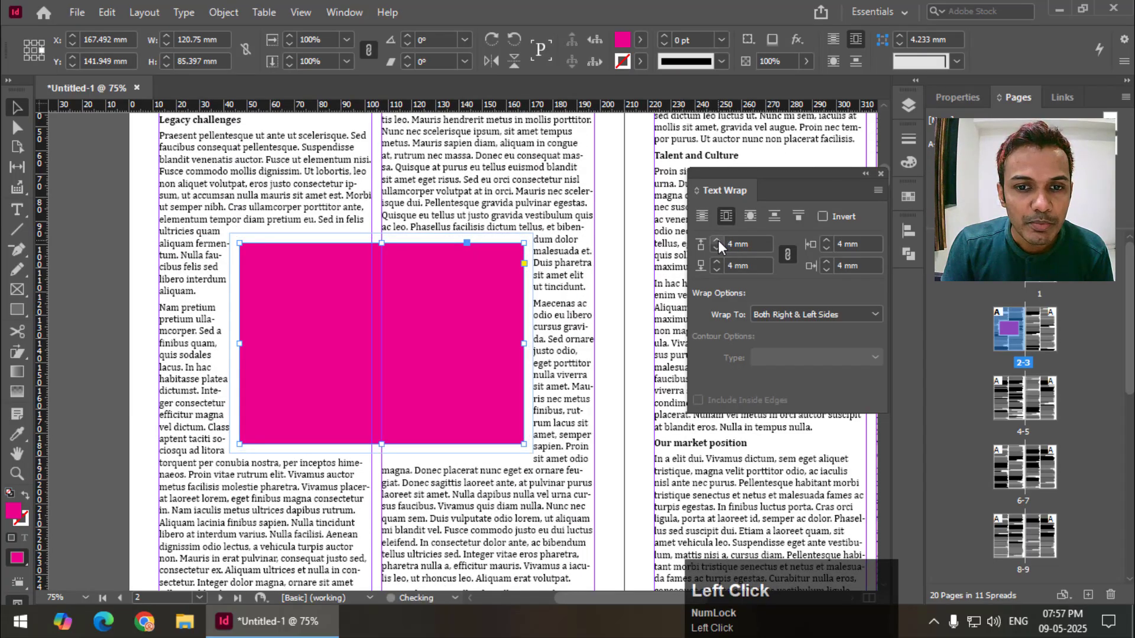
left_click(91, 200)
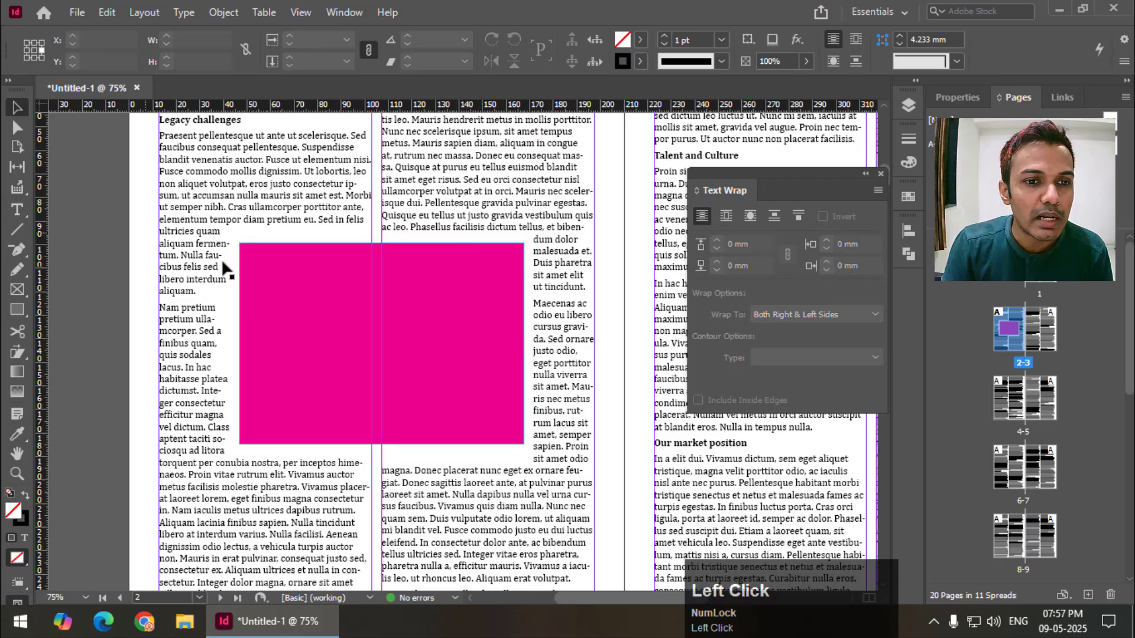
Switch to preview display and reposition the magenta rectangle at about X 163 mm, Y 135 mm.
left_click_drag(341, 296, 331, 258)
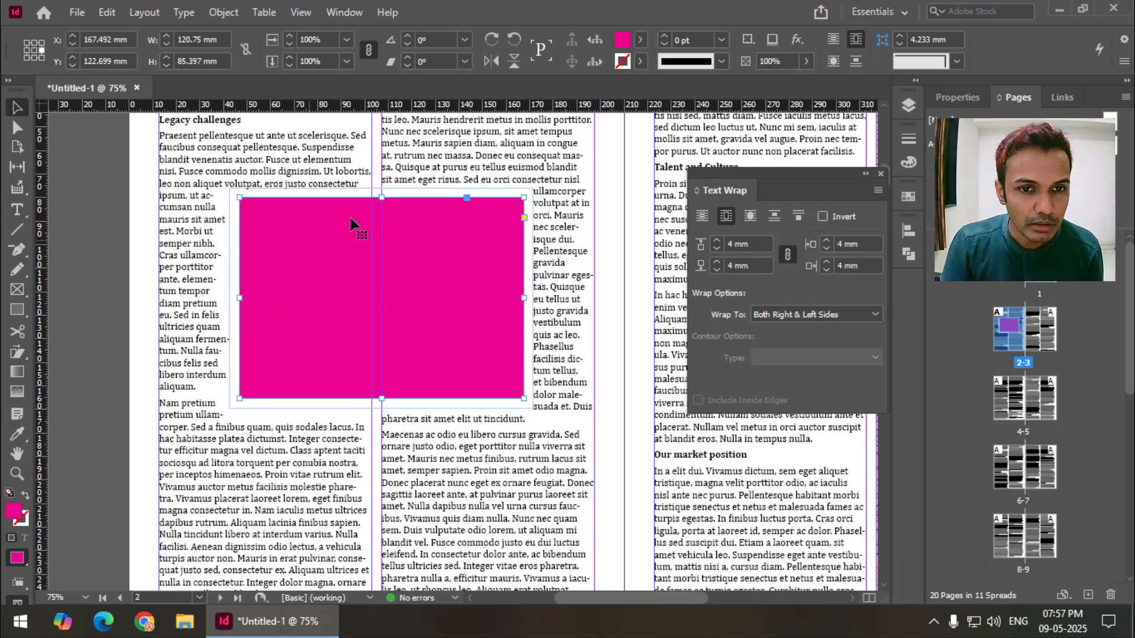
key("w")
left_click_drag(339, 259, 334, 301)
left_click_drag(449, 359, 413, 332)
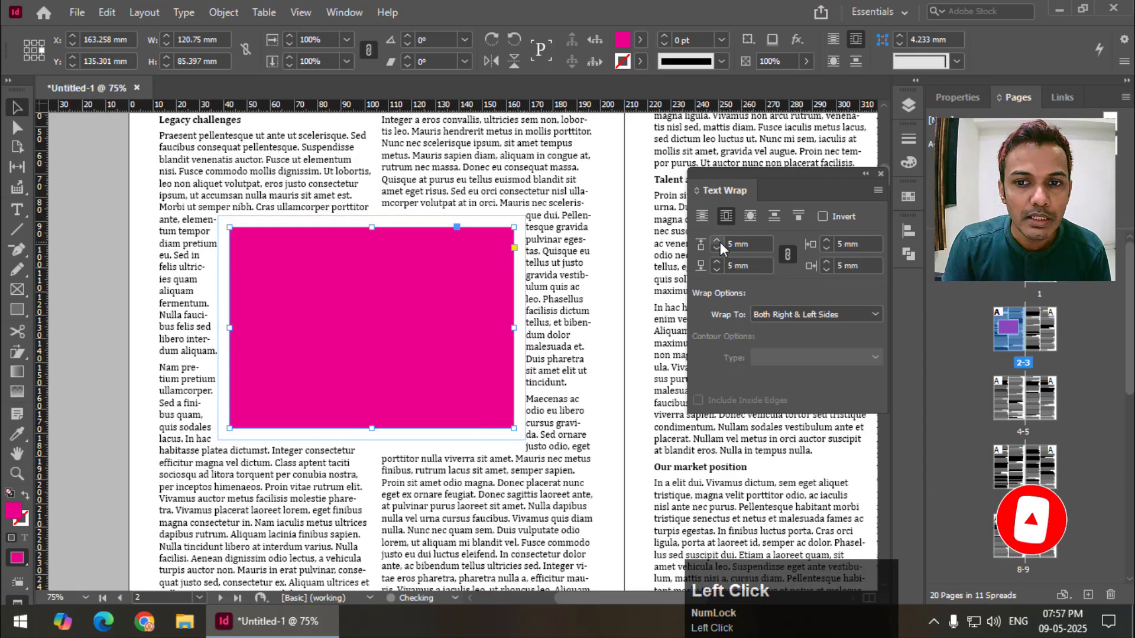
Set the rectangle's wrap offset to 6 mm on all sides and move it down to about X 160 mm, Y 166 mm.
left_click(717, 240)
left_click(717, 241)
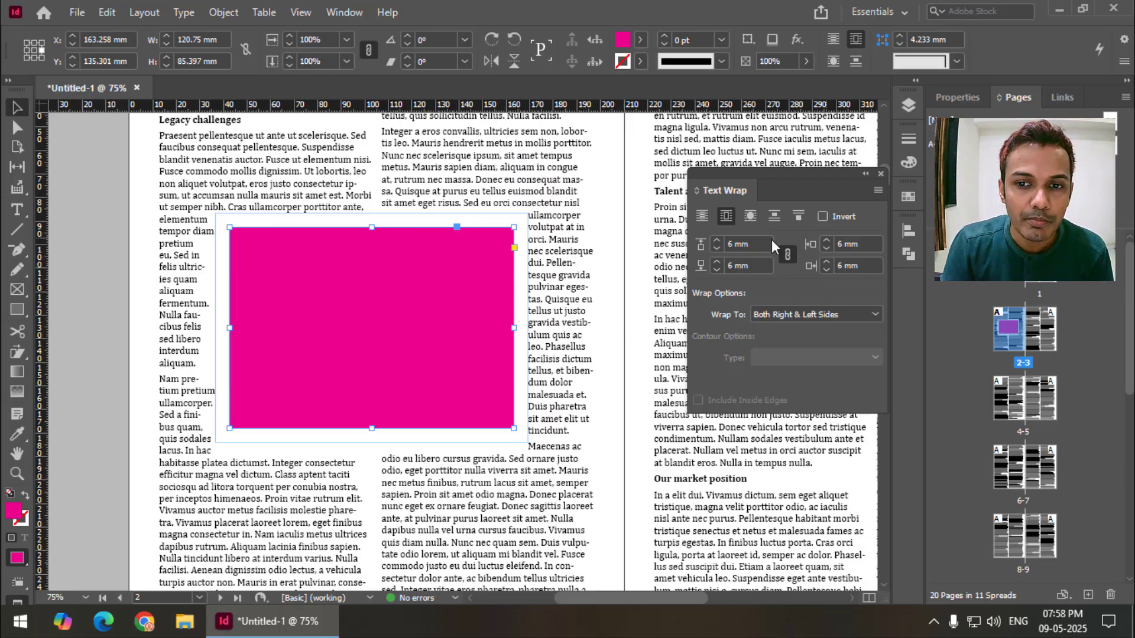
left_click(721, 247)
left_click(721, 247)
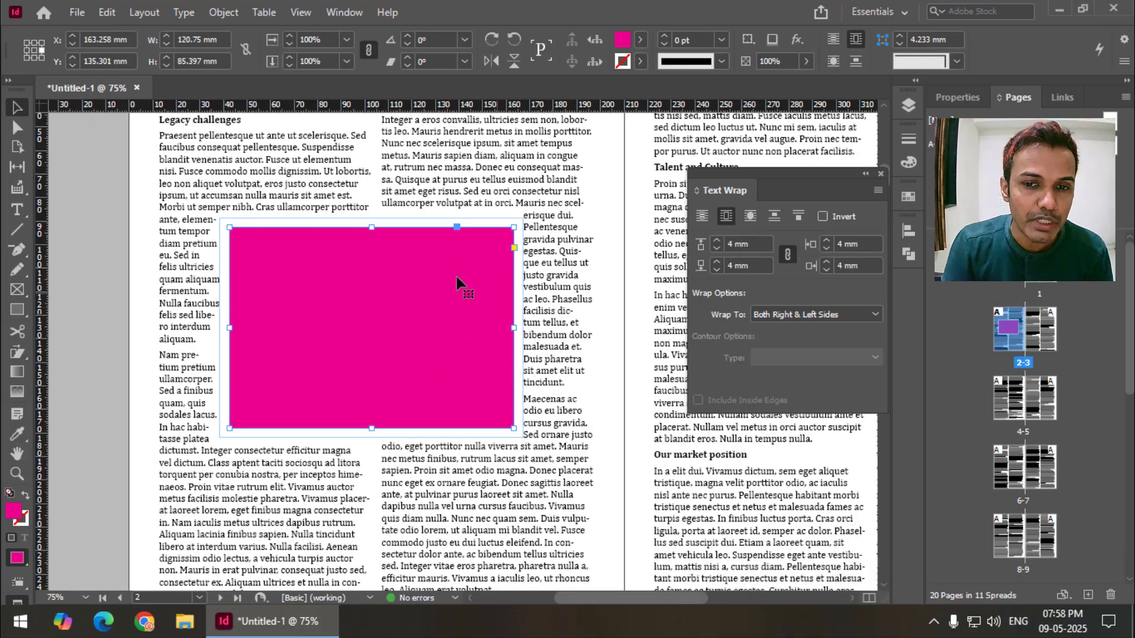
left_click(718, 240)
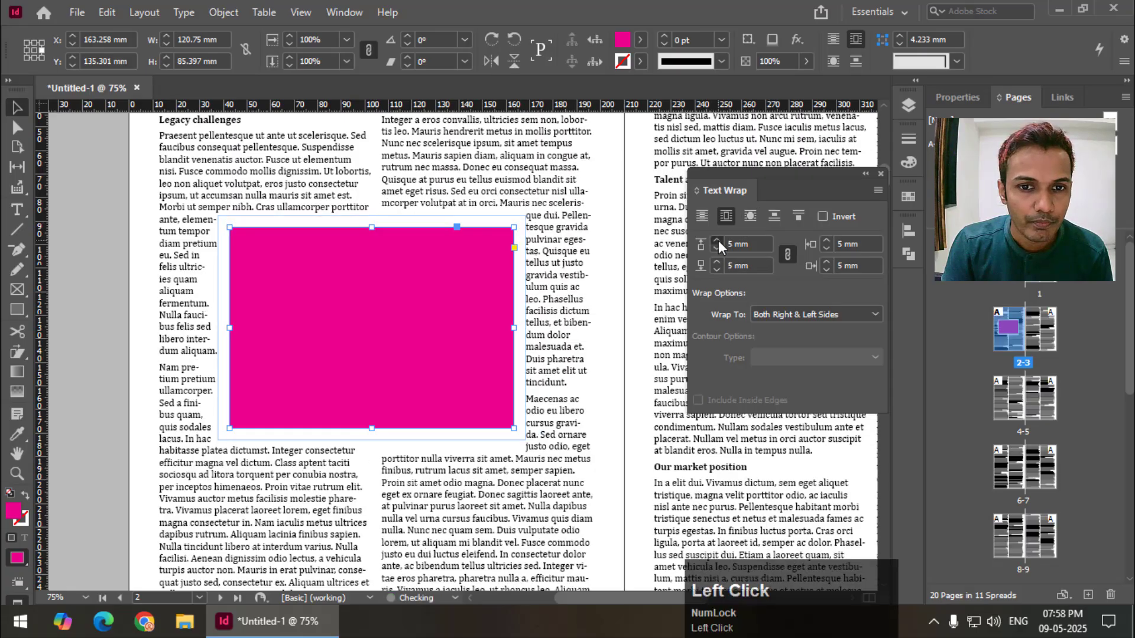
left_click(718, 240)
left_click_drag(375, 360, 367, 431)
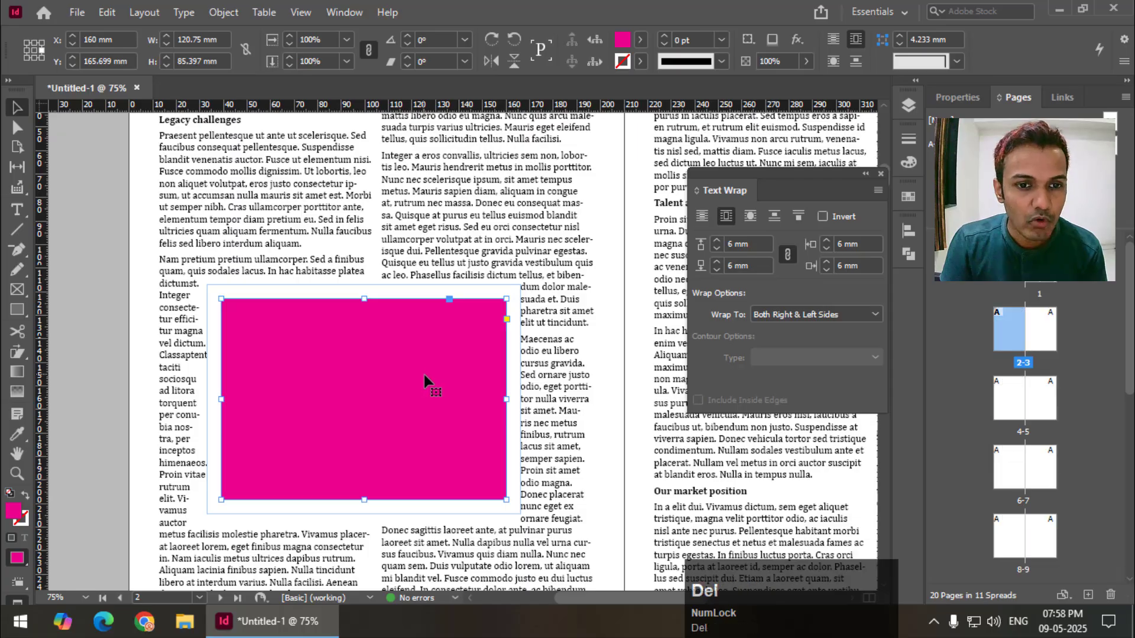
Replace the magenta rectangle with an ellipse about 101 by 97 mm spanning both text columns of page 2.
key("Delete")
left_click(20, 307)
left_click_drag(20, 307, 80, 344)
left_click_drag(285, 206, 521, 430)
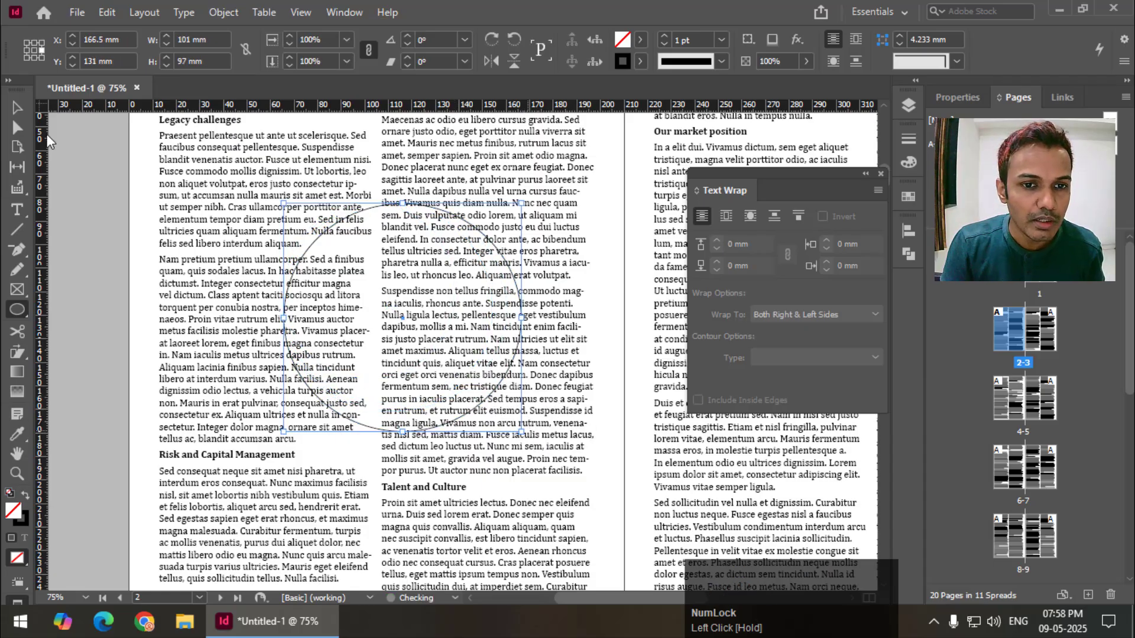
Fill the ellipse with cyan, C=100 M=0 Y=0 K=0, without a stroke, and move it to about X 157 mm, Y 135 mm.
left_click(23, 495)
left_click(638, 43)
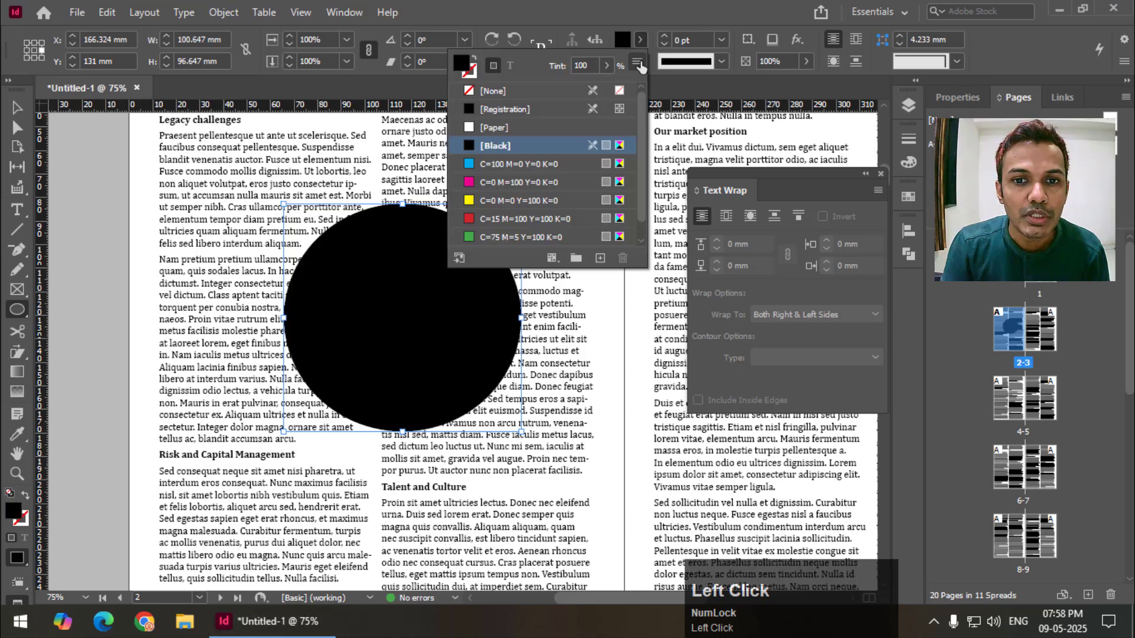
left_click(513, 200)
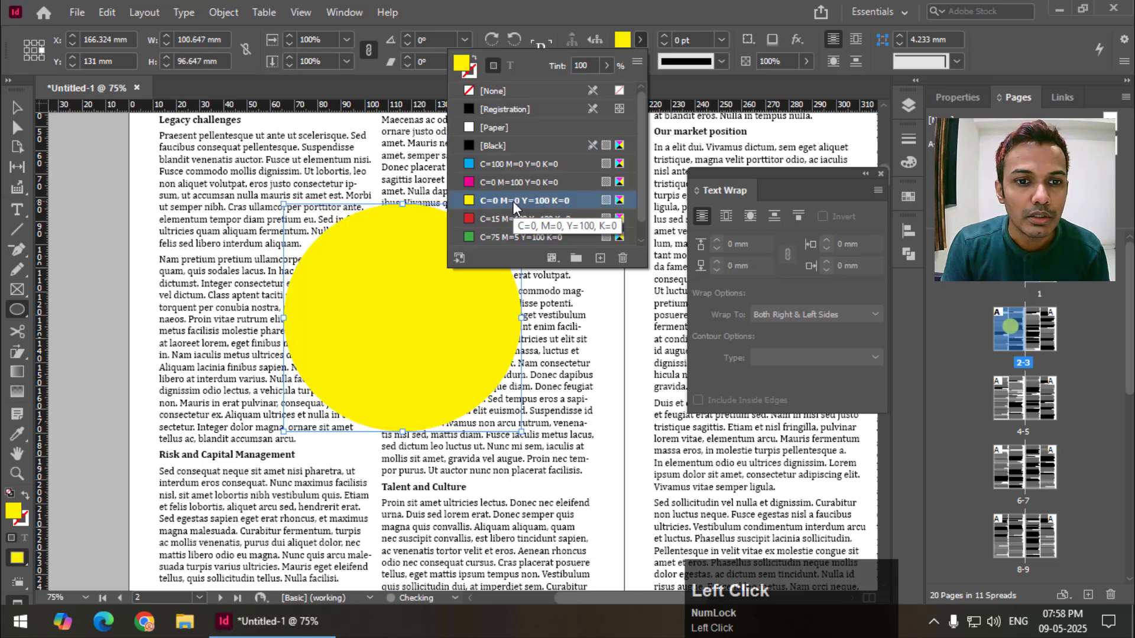
left_click(500, 165)
left_click(16, 107)
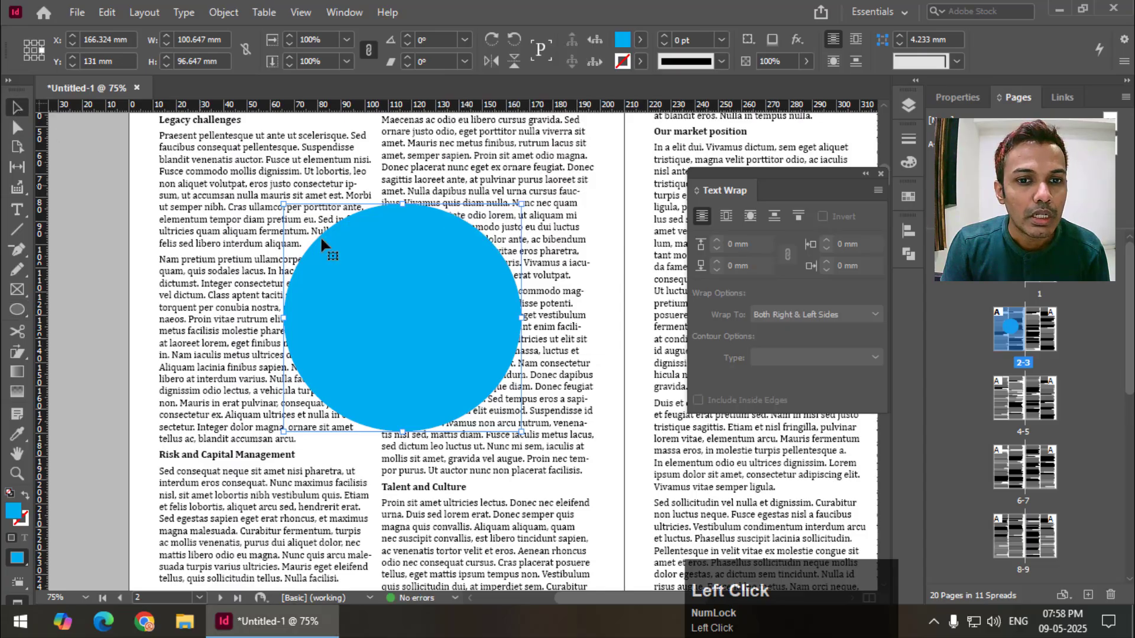
left_click_drag(379, 237, 358, 246)
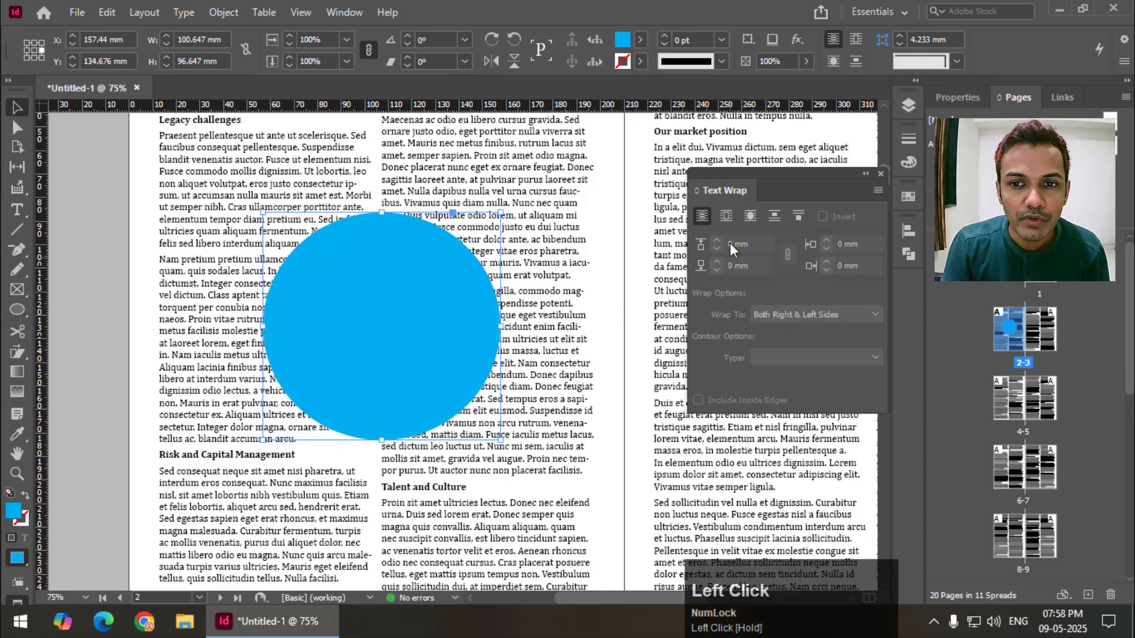
Wrap the text around the ellipse's object shape with a 3 mm offset and reposition it at about X 162 mm, Y 138 mm.
left_click(727, 219)
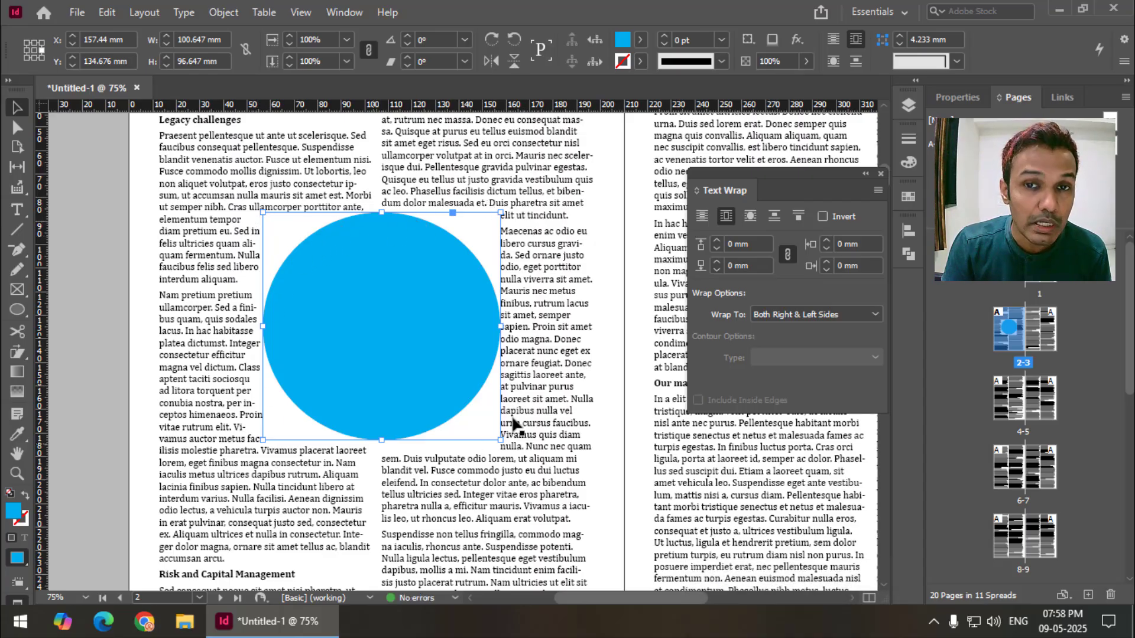
left_click(752, 224)
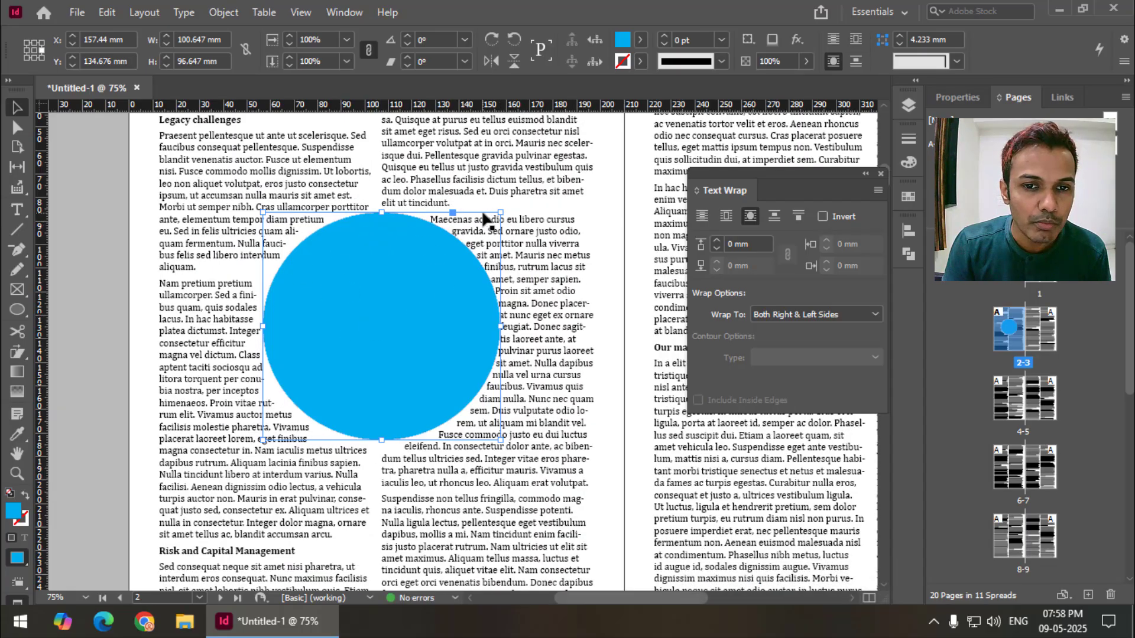
left_click(717, 241)
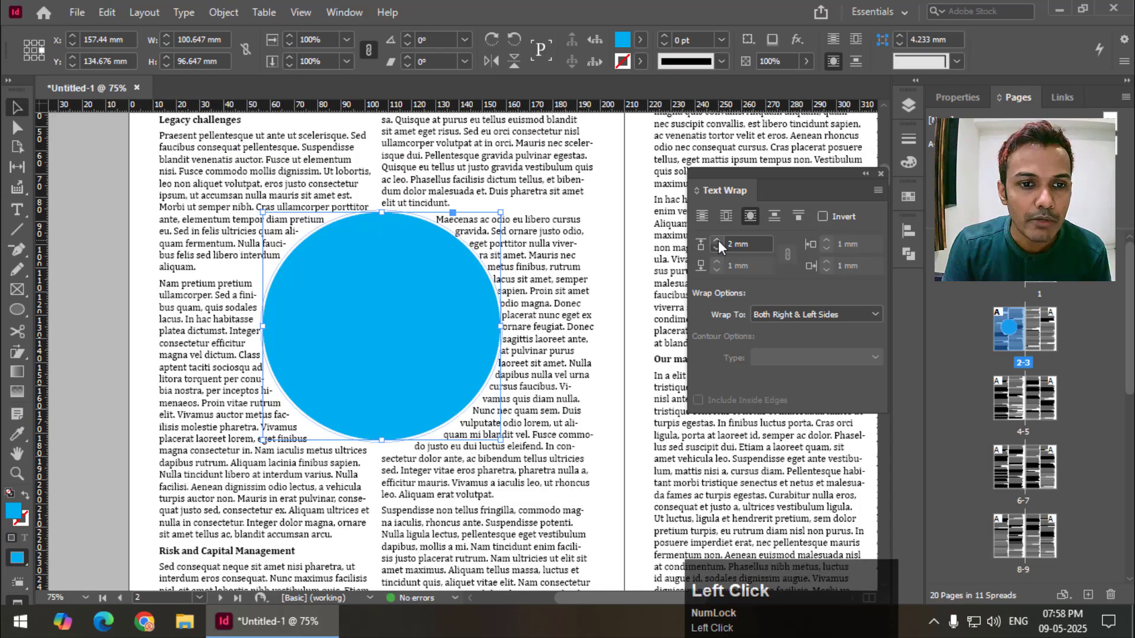
left_click(718, 240)
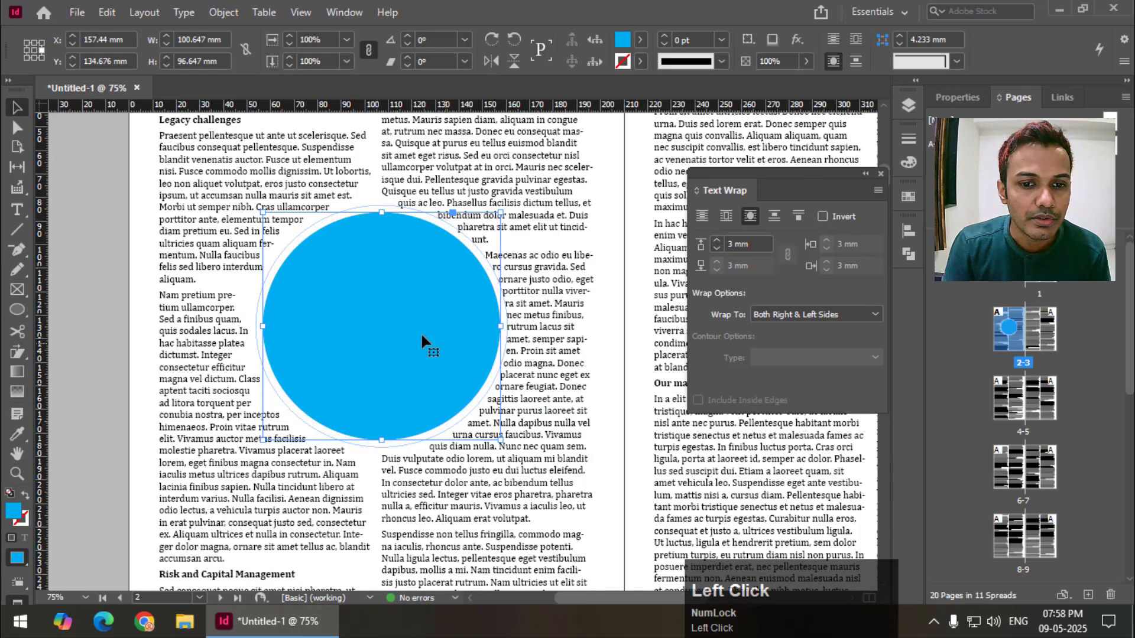
left_click_drag(421, 335, 444, 290)
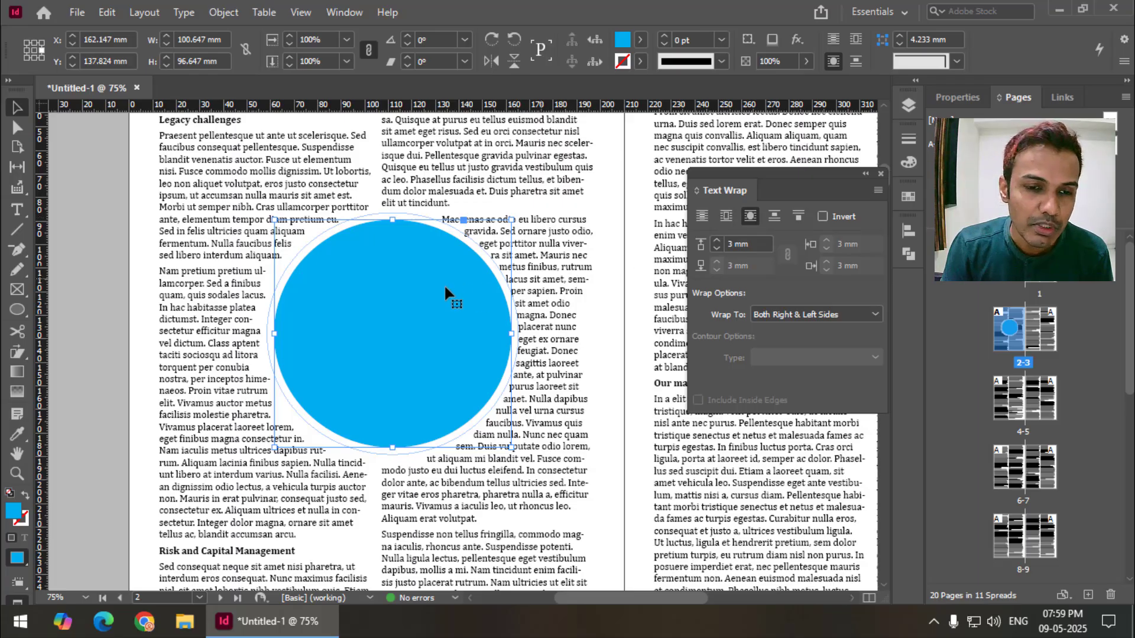
left_click(95, 235)
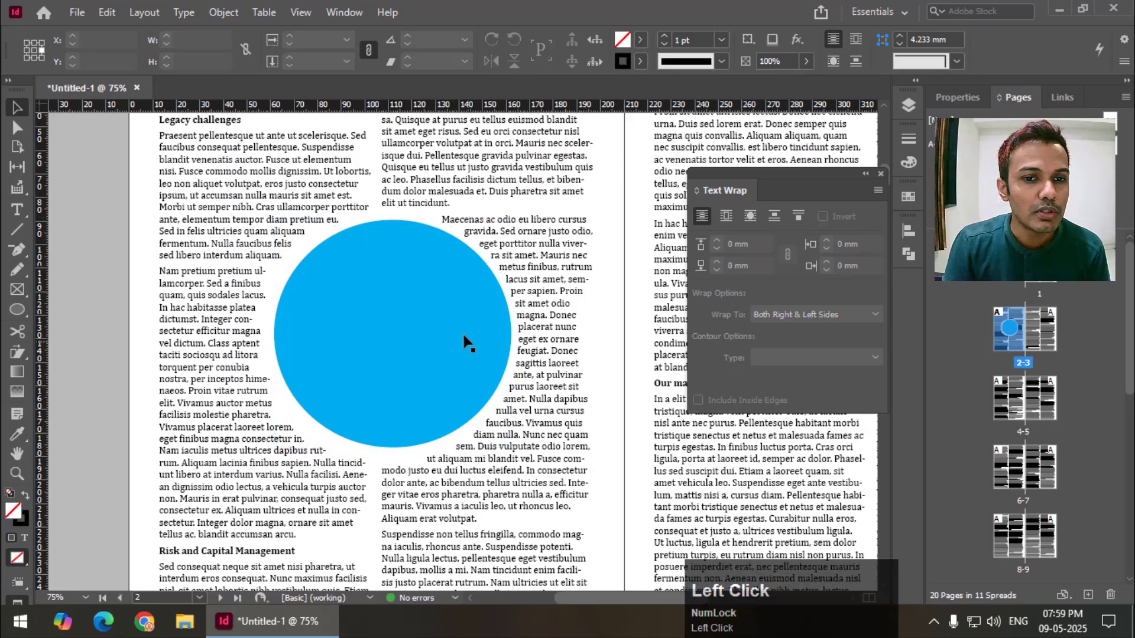
Set the ellipse's text wrap offset to 7 mm and move the ellipse to about X 153 mm, Y 134 mm.
left_click_drag(464, 335, 432, 333)
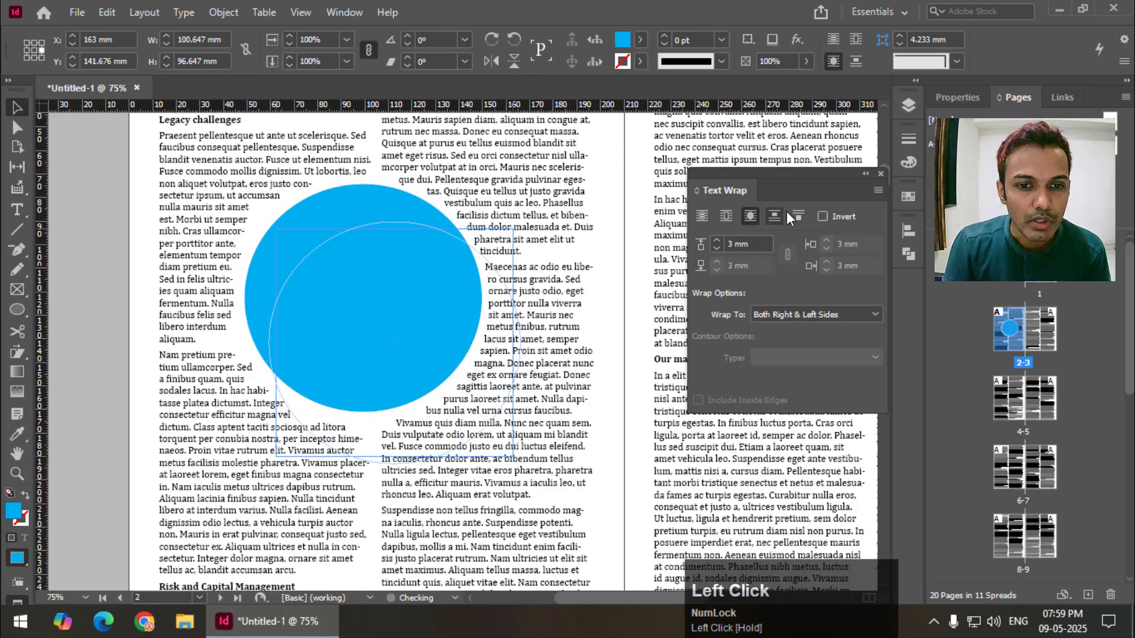
left_click(718, 241)
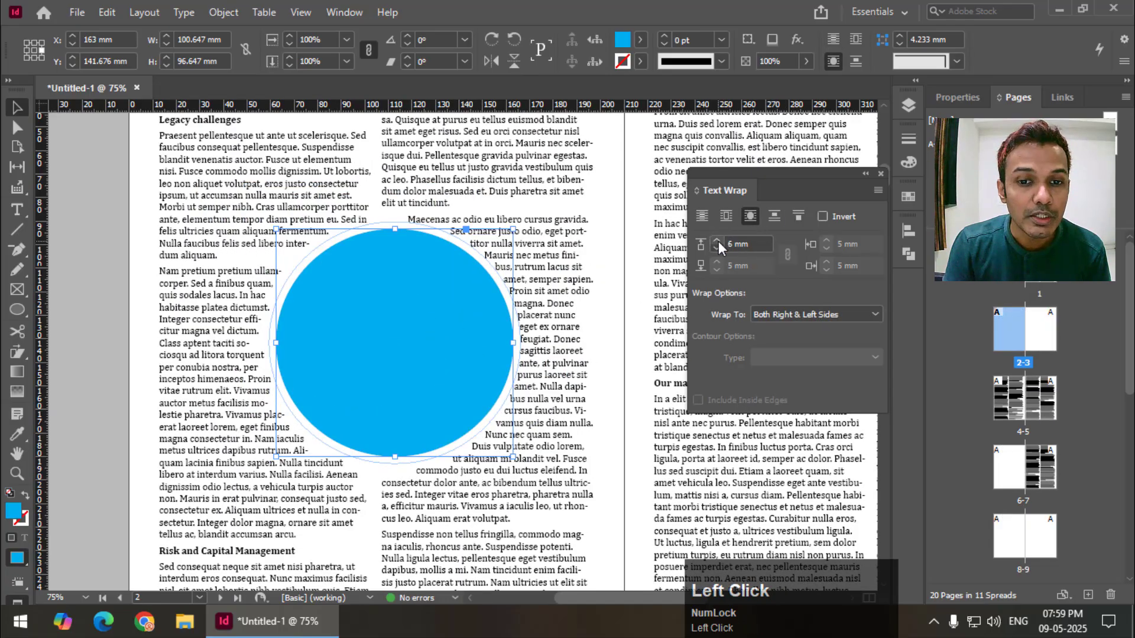
left_click(117, 250)
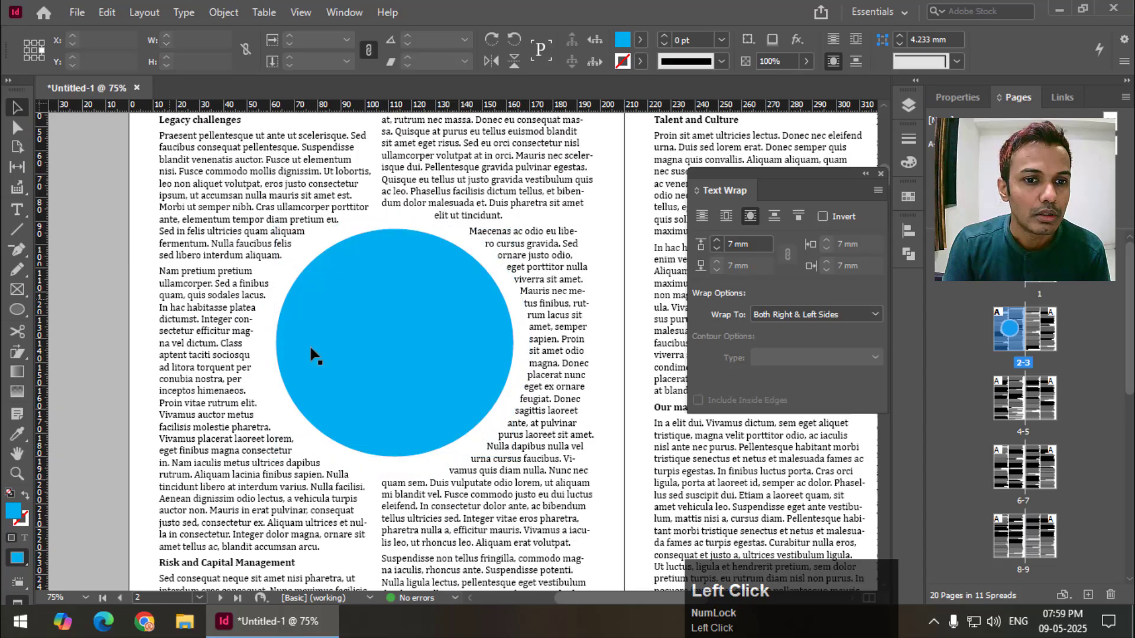
left_click_drag(407, 342, 408, 304)
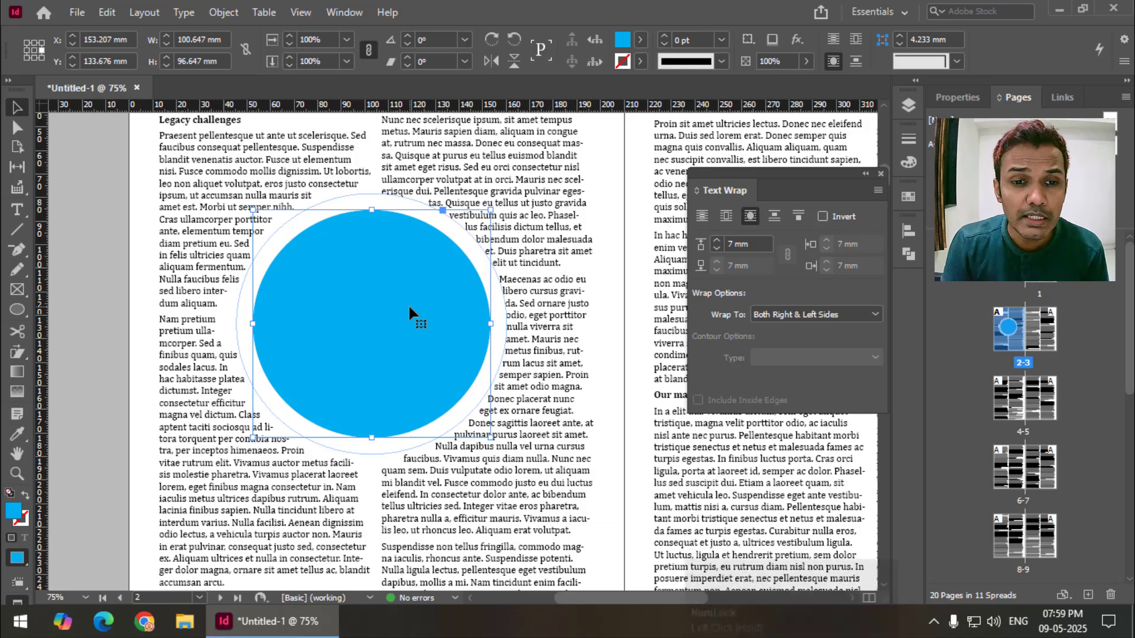
Delete the ellipse and place the cut-out photo of the man with a backpack over both text columns, about 124 by 185 mm.
key("Delete")
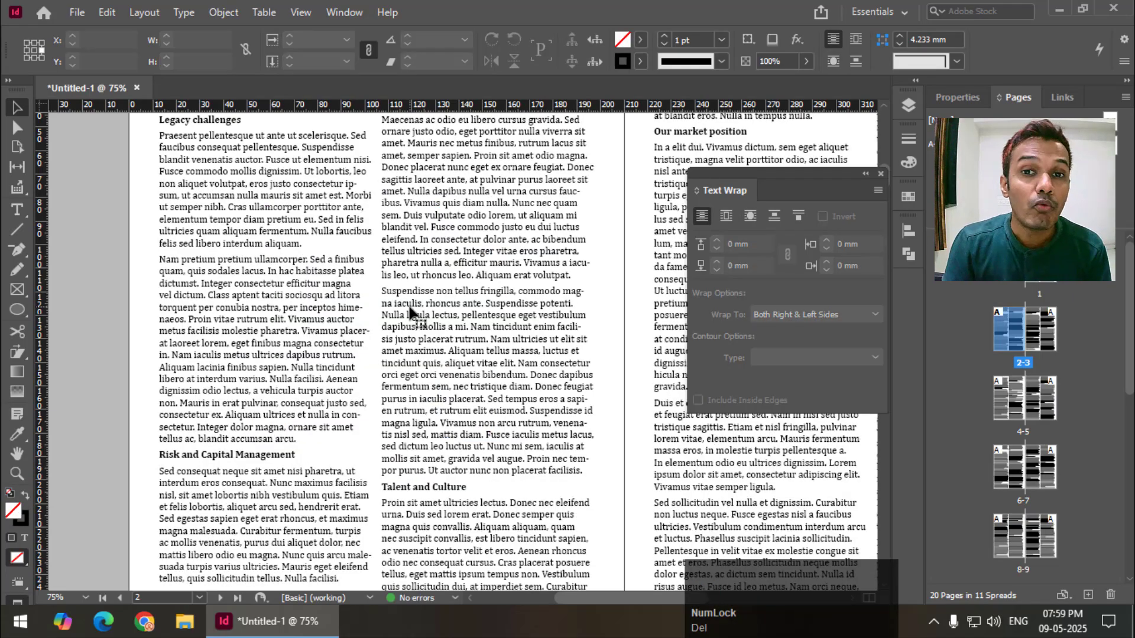
left_click(83, 15)
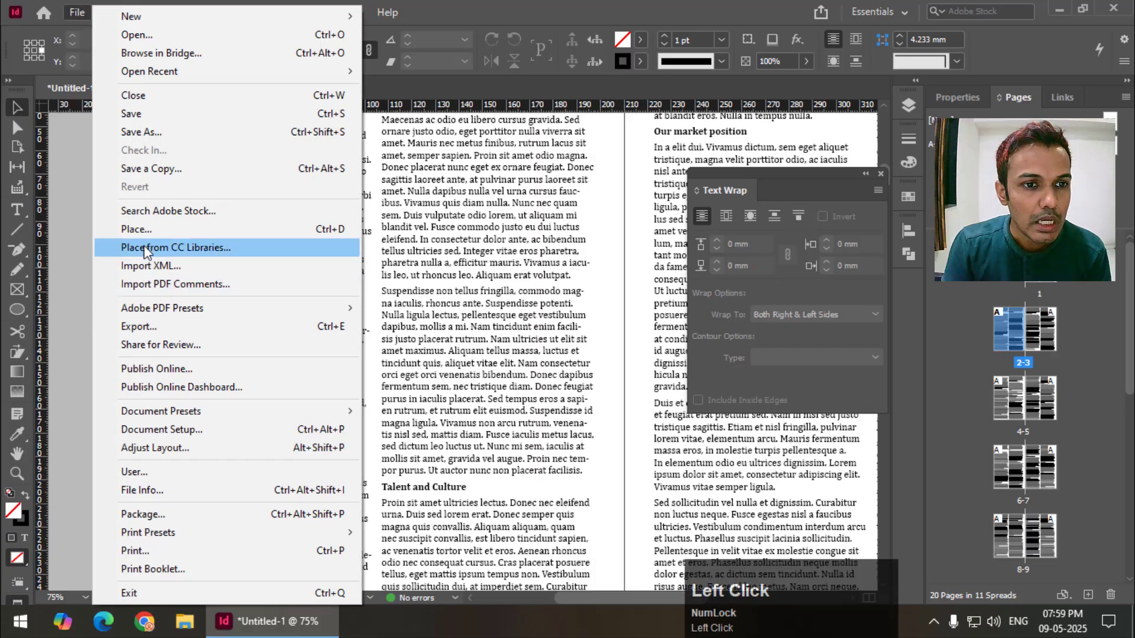
left_click(137, 229)
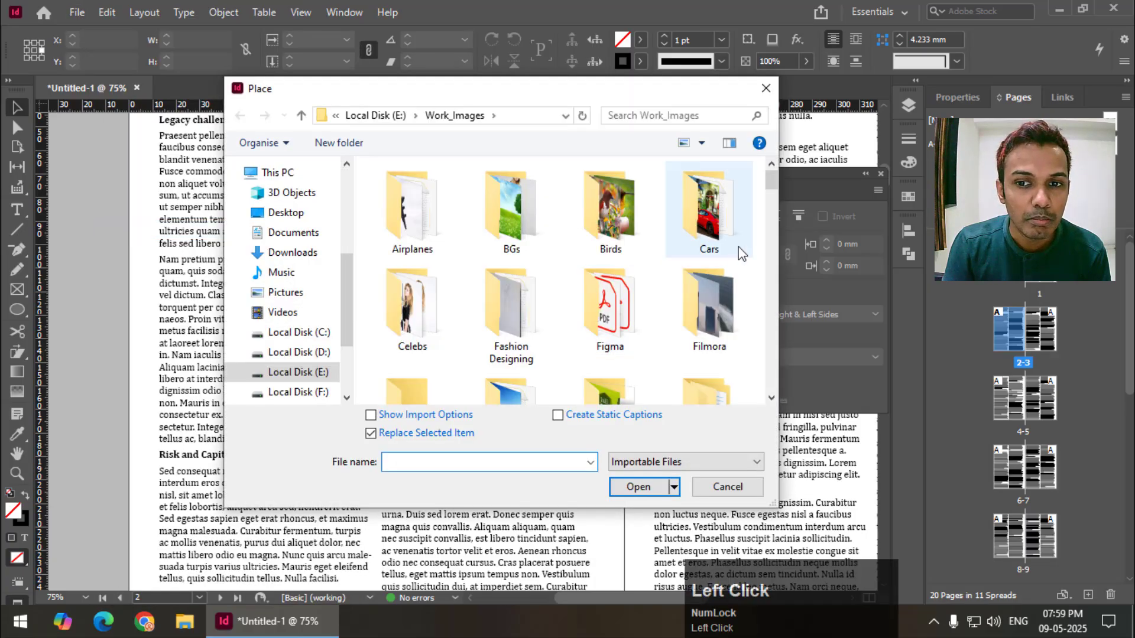
left_click_drag(772, 179, 785, 266)
double_click(708, 254)
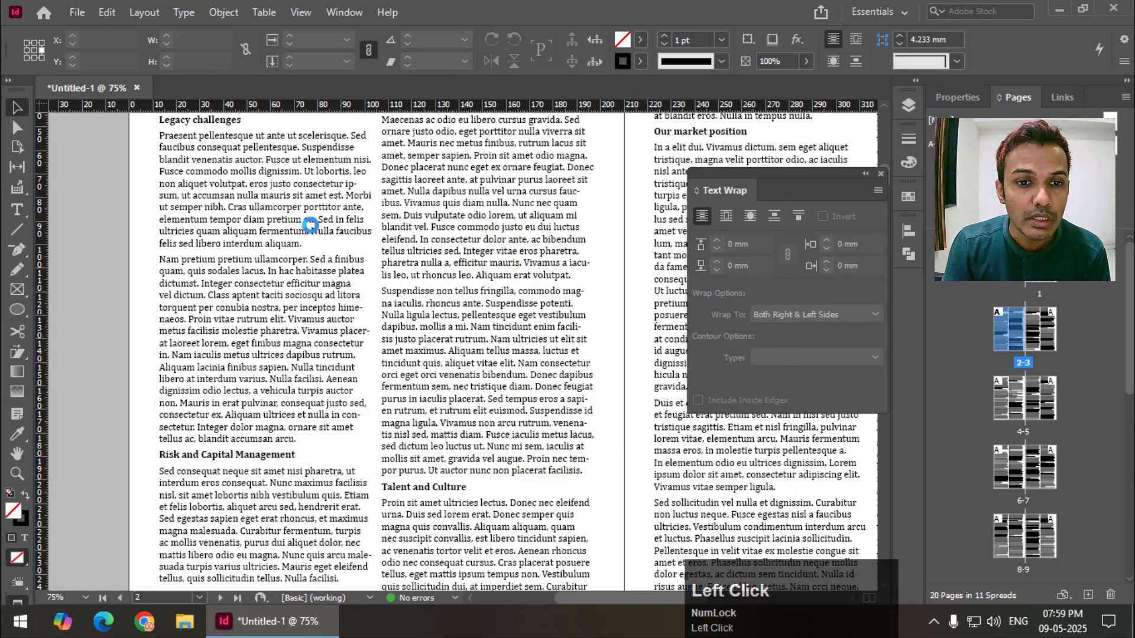
left_click_drag(253, 183, 393, 306)
Move the placed photo to about X 169 mm, Y 157 mm on page 2.
scroll(477, 314, "down", 3)
scroll(428, 299, "up", 2)
left_click_drag(397, 384, 482, 304)
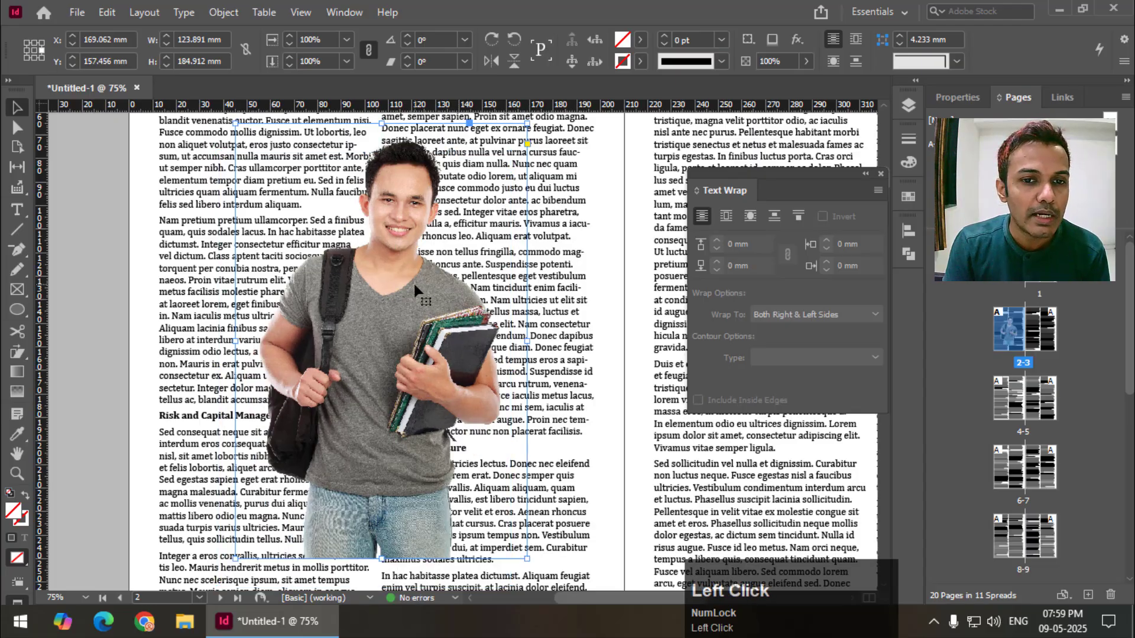
Wrap the text around the photo's object shape.
scroll(590, 314, "down", 2)
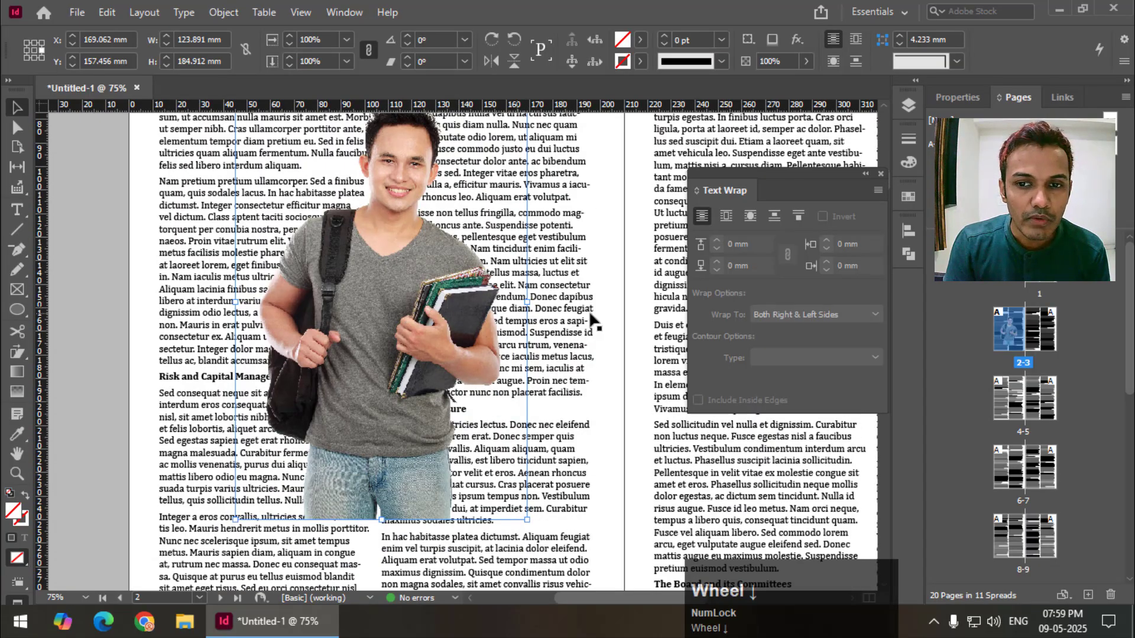
left_click(748, 221)
scroll(481, 277, "up", 2)
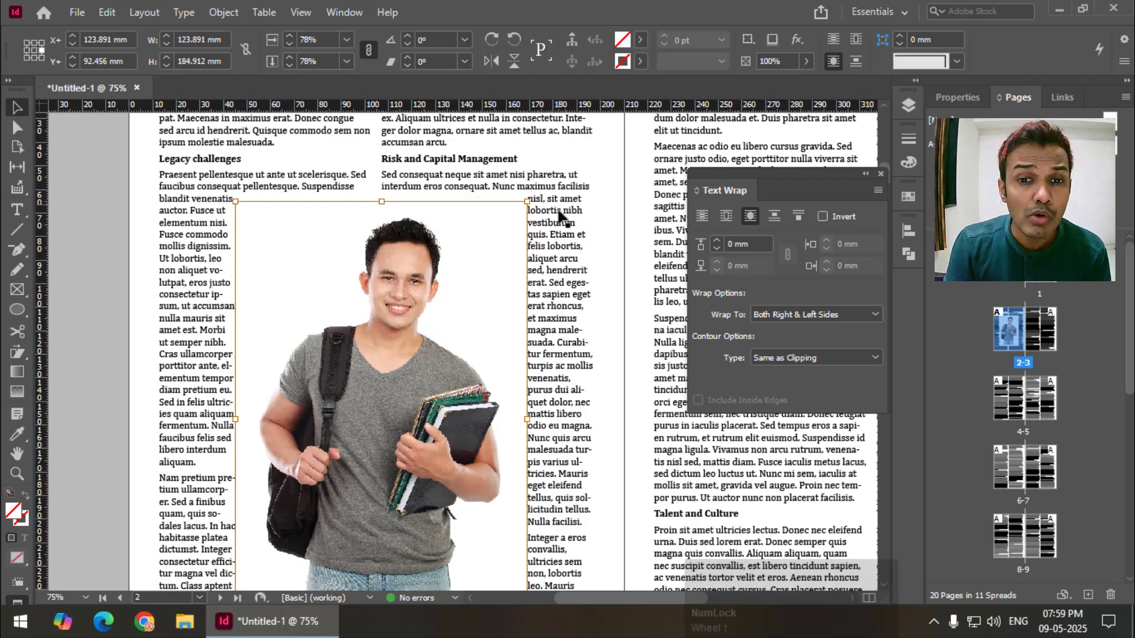
scroll(350, 337, "down", 2)
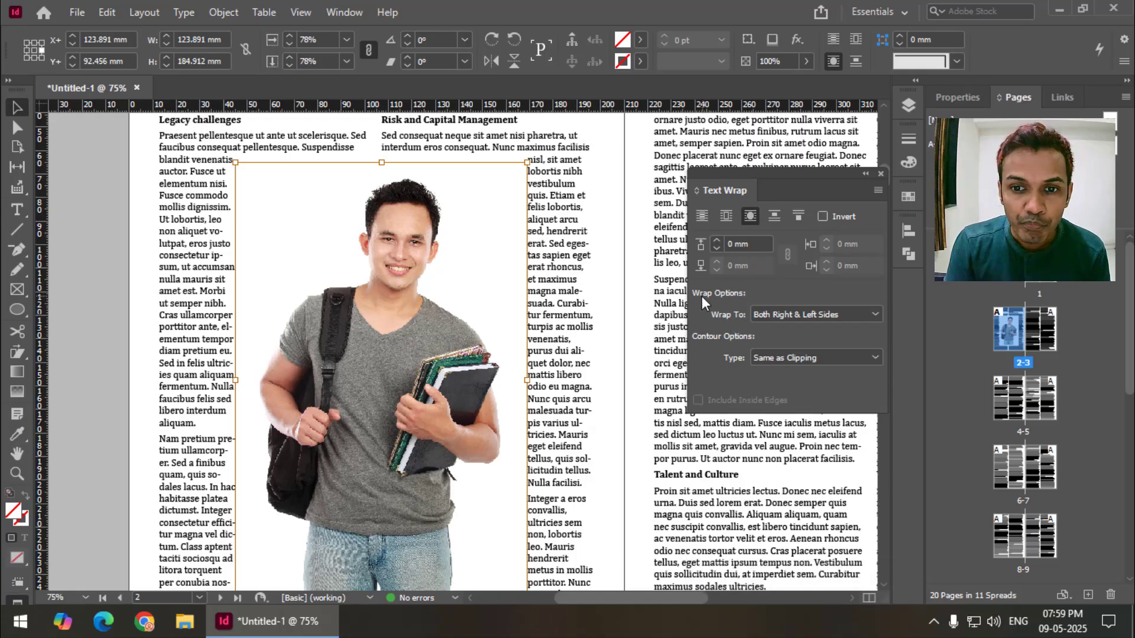
Set the contour type of the photo's text wrap to Detect Edges, keeping the wrap on both right and left sides.
left_click(778, 319)
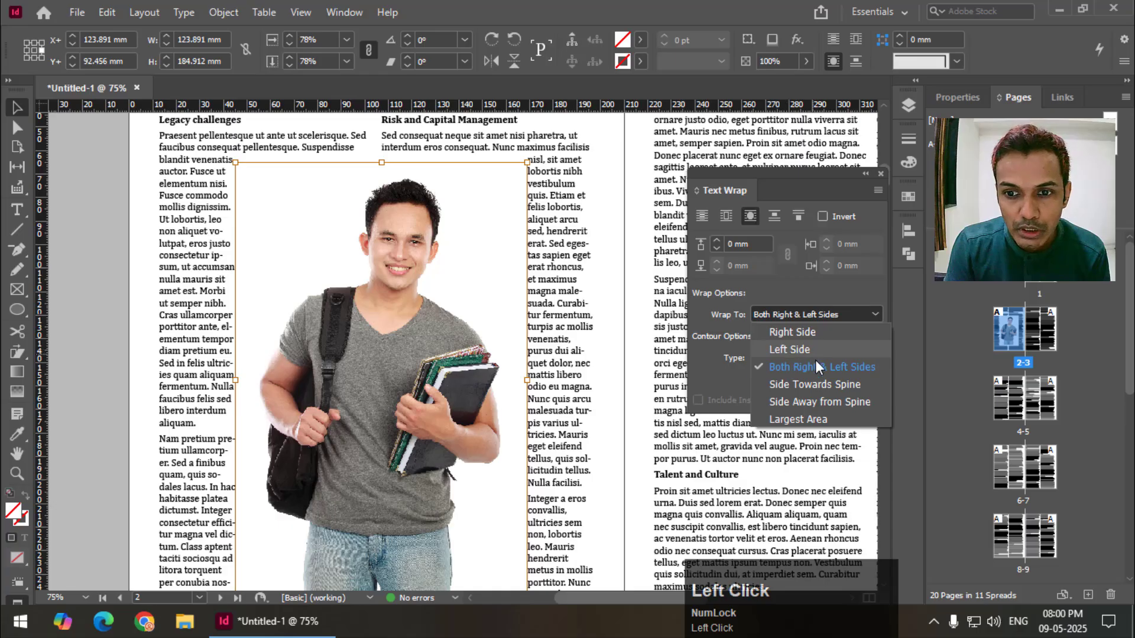
scroll(821, 379, "up", 1)
left_click(754, 288)
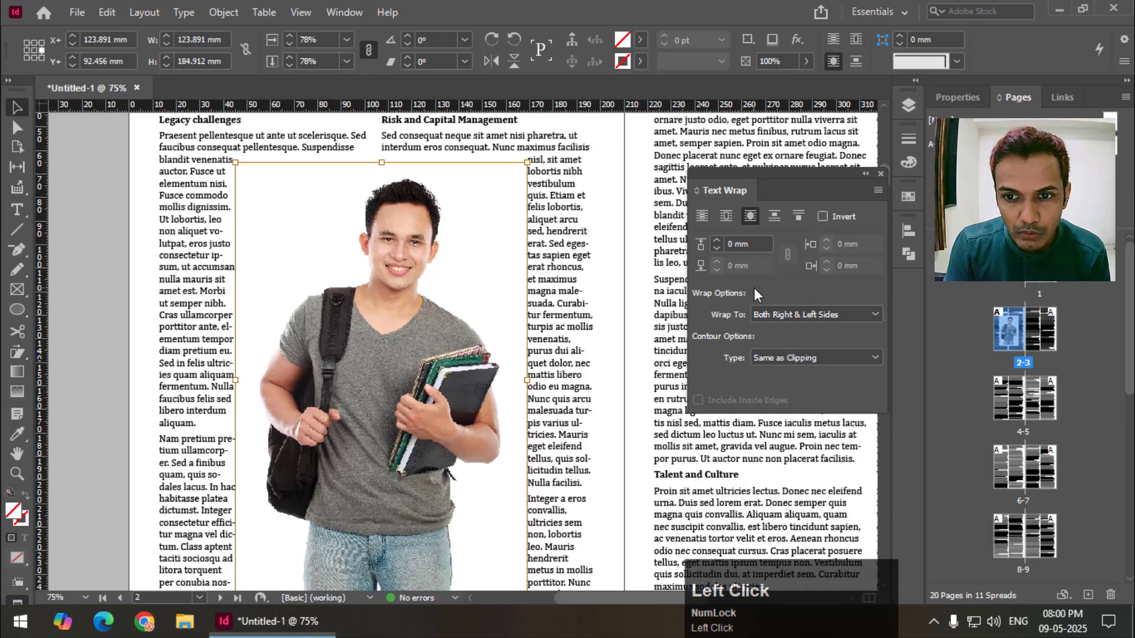
left_click(770, 358)
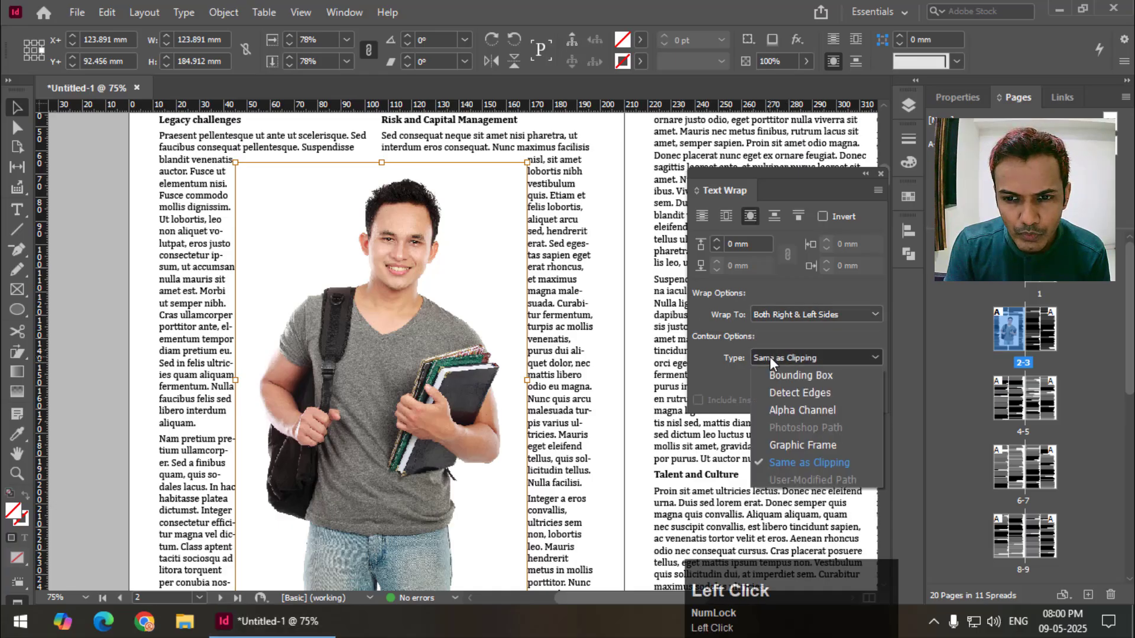
left_click(761, 356)
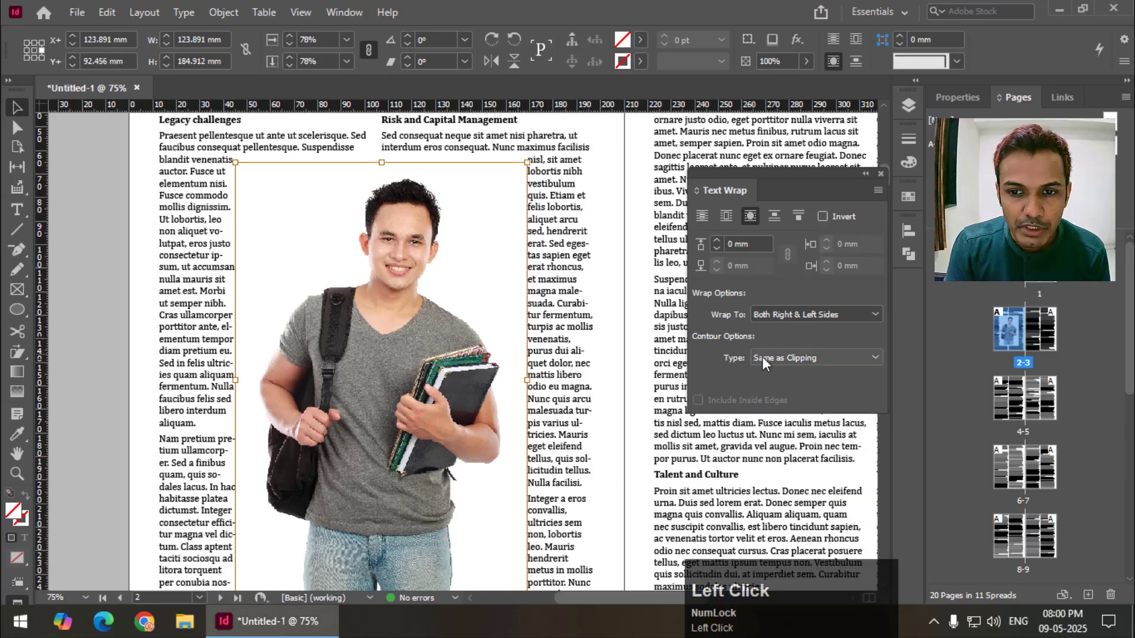
left_click(770, 359)
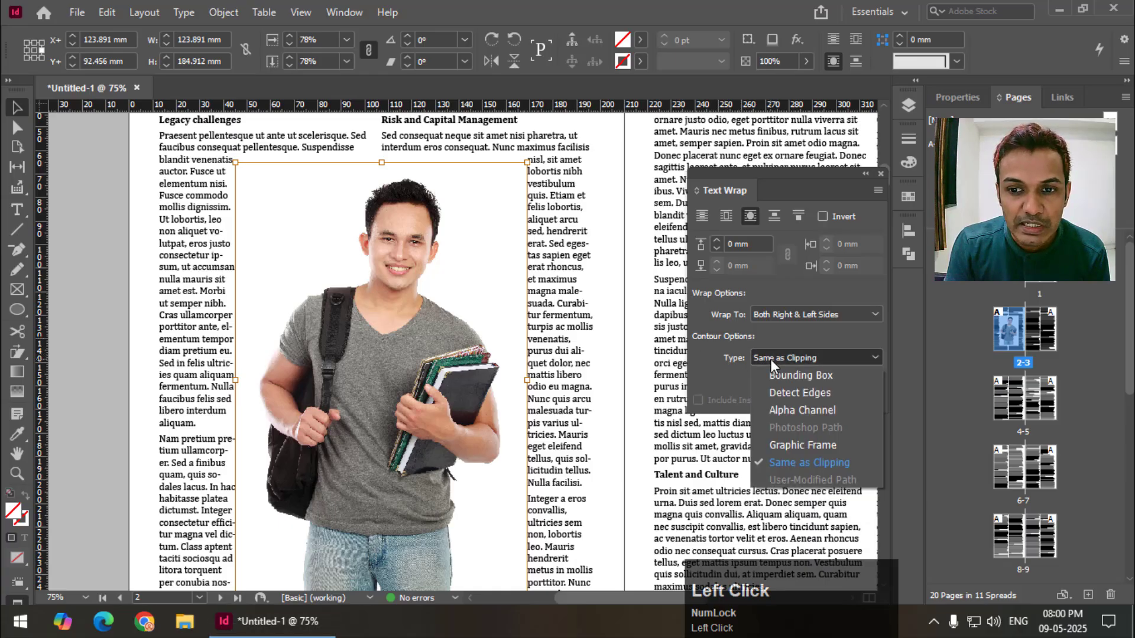
left_click(795, 395)
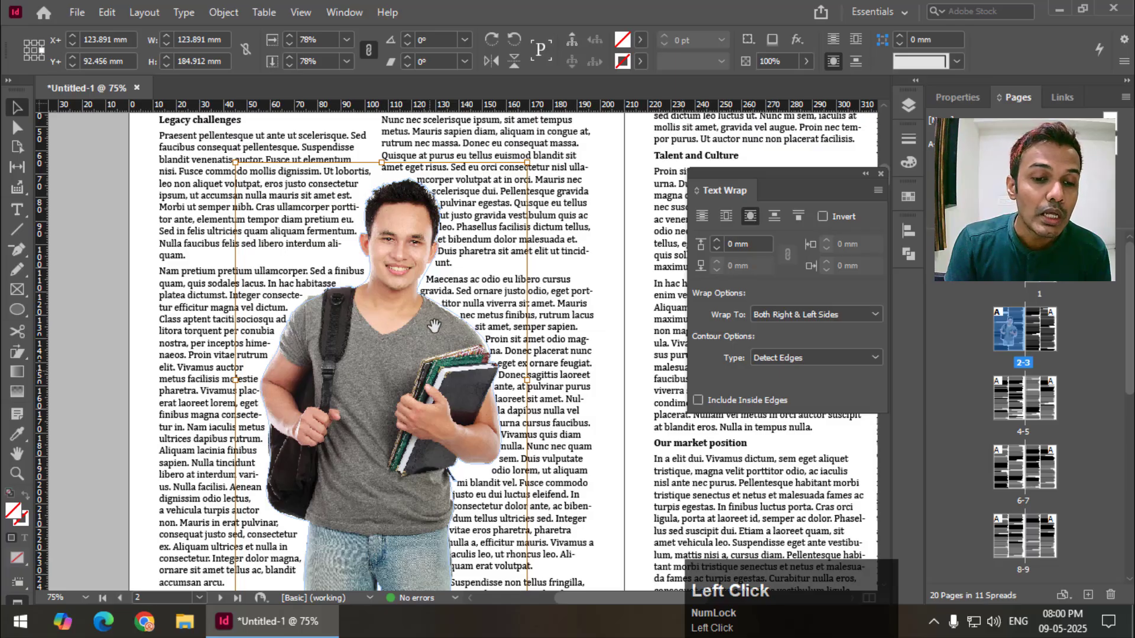
Set the photo's text wrap offset to 5 mm and deselect the photo.
scroll(434, 325, "down", 3)
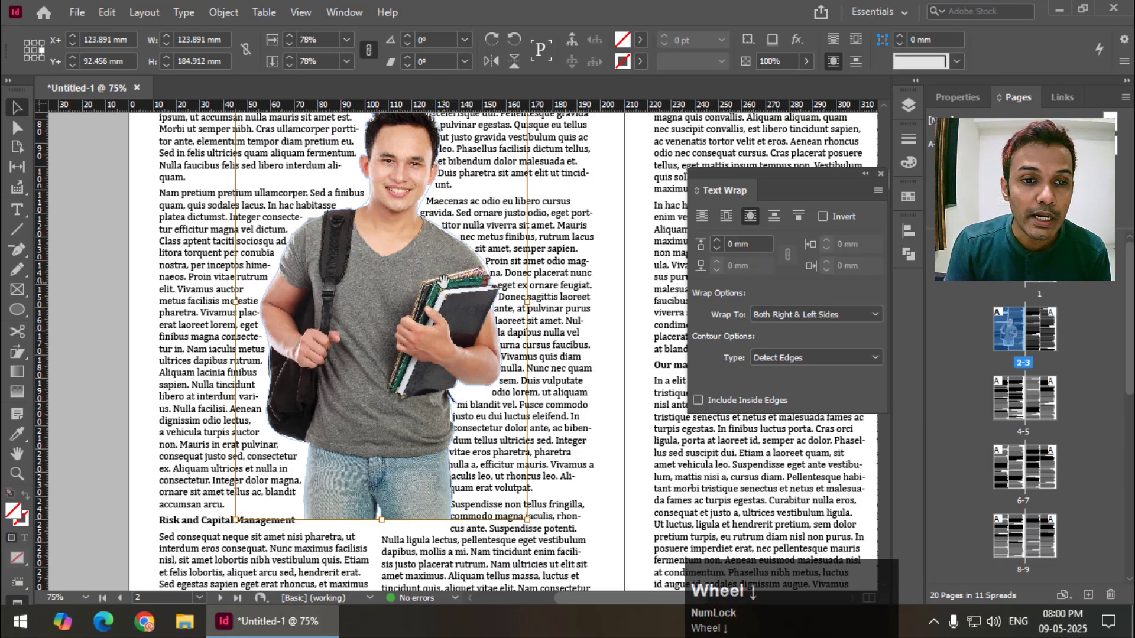
scroll(437, 277, "up", 4)
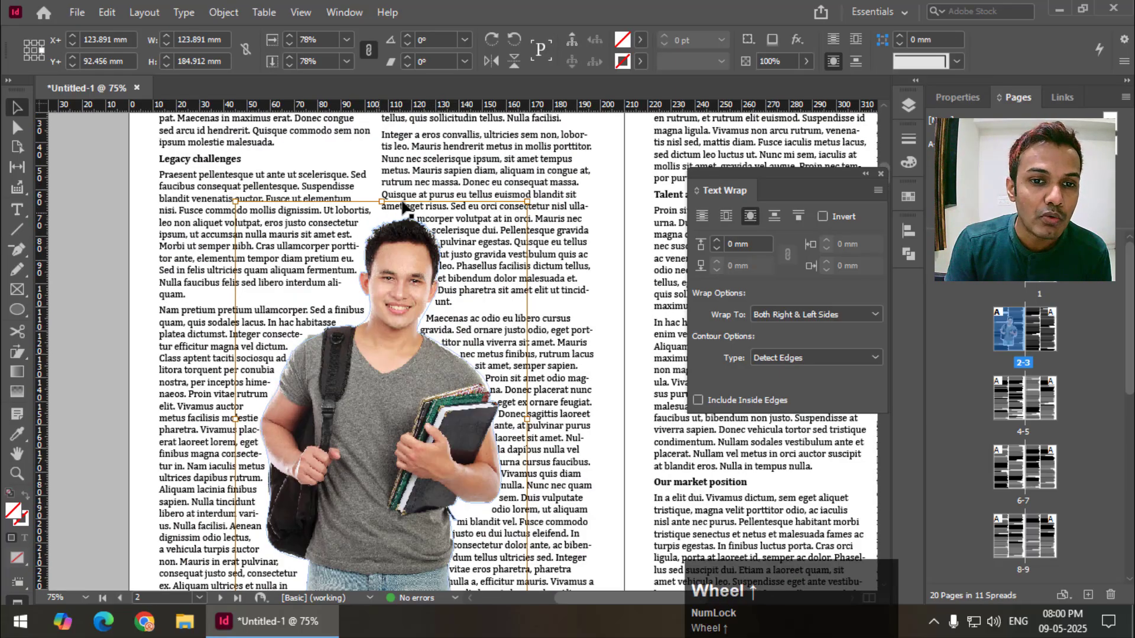
scroll(501, 372, "down", 3)
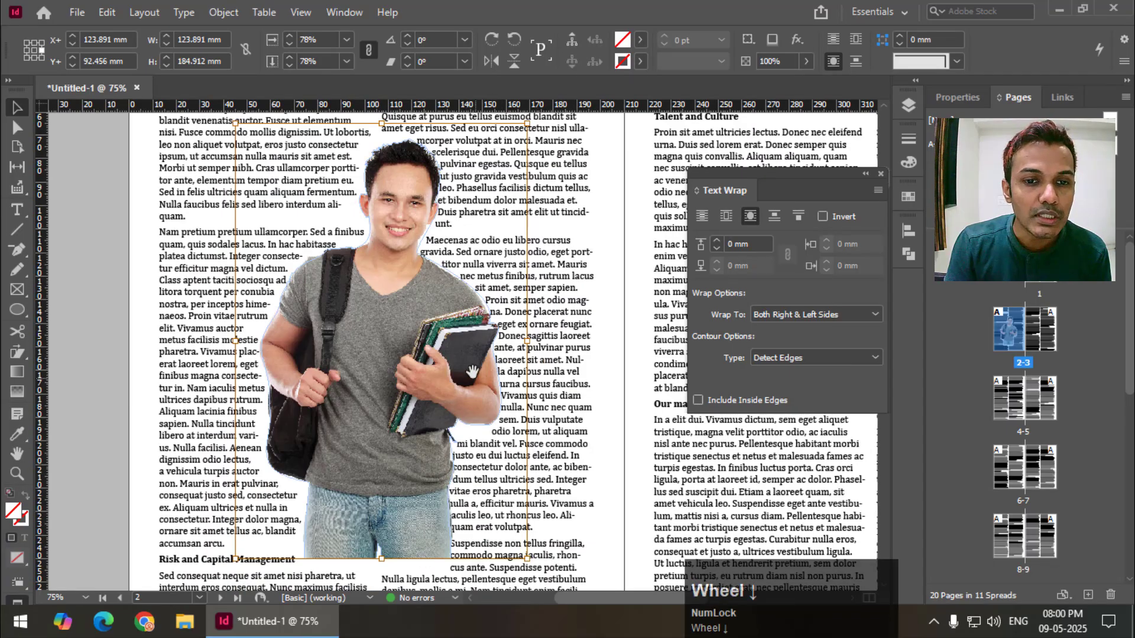
scroll(472, 371, "up", 1)
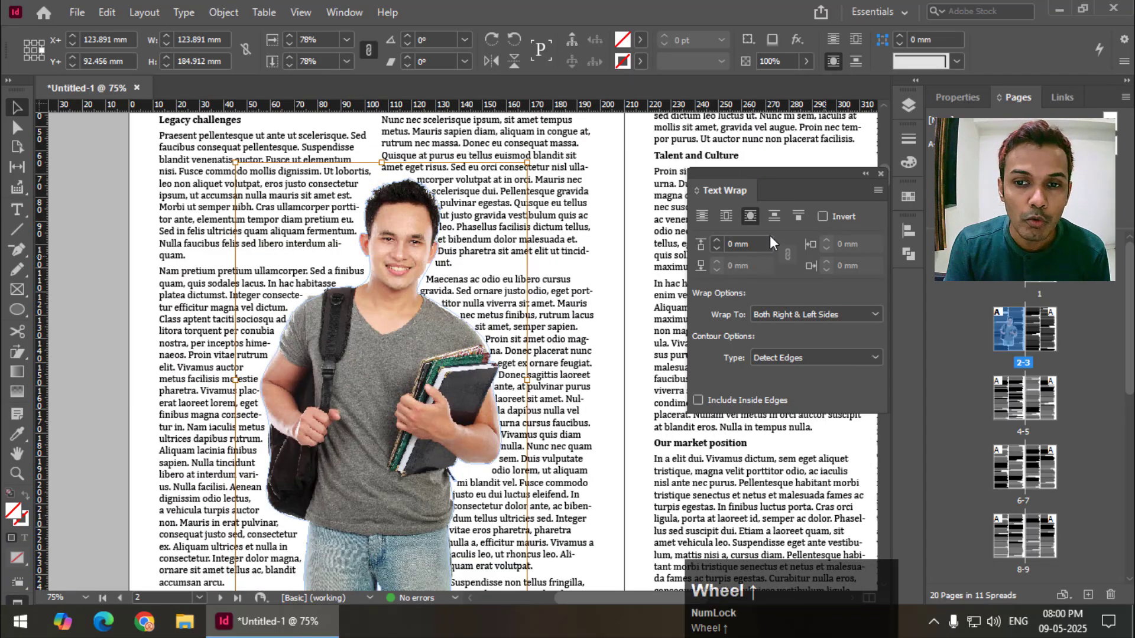
left_click(717, 241)
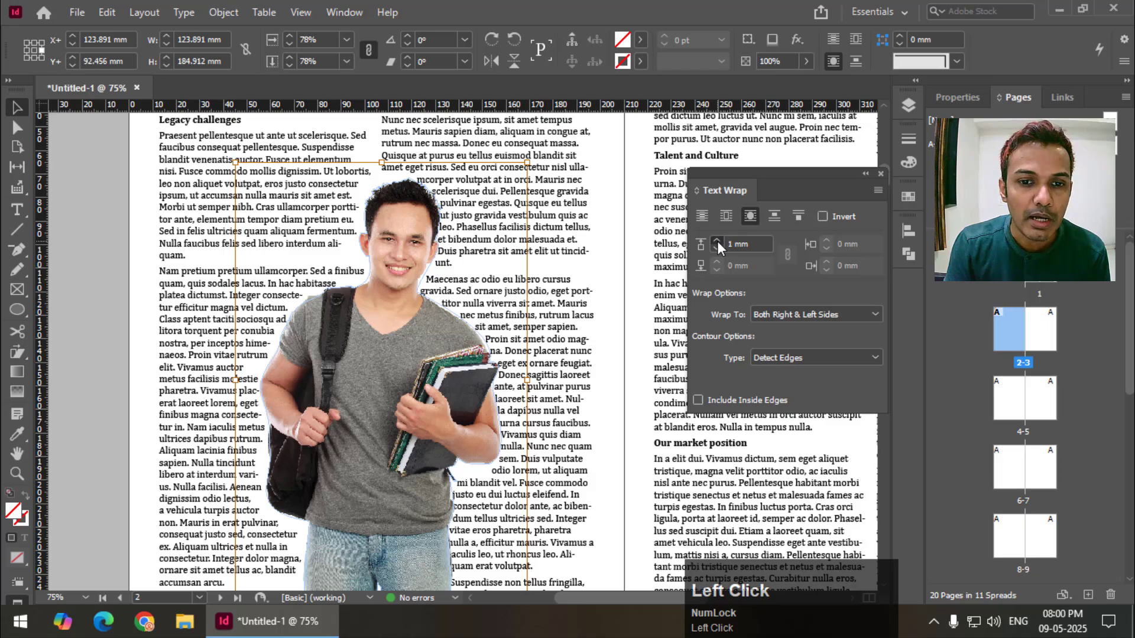
left_click(718, 241)
left_click(717, 241)
left_click(717, 241)
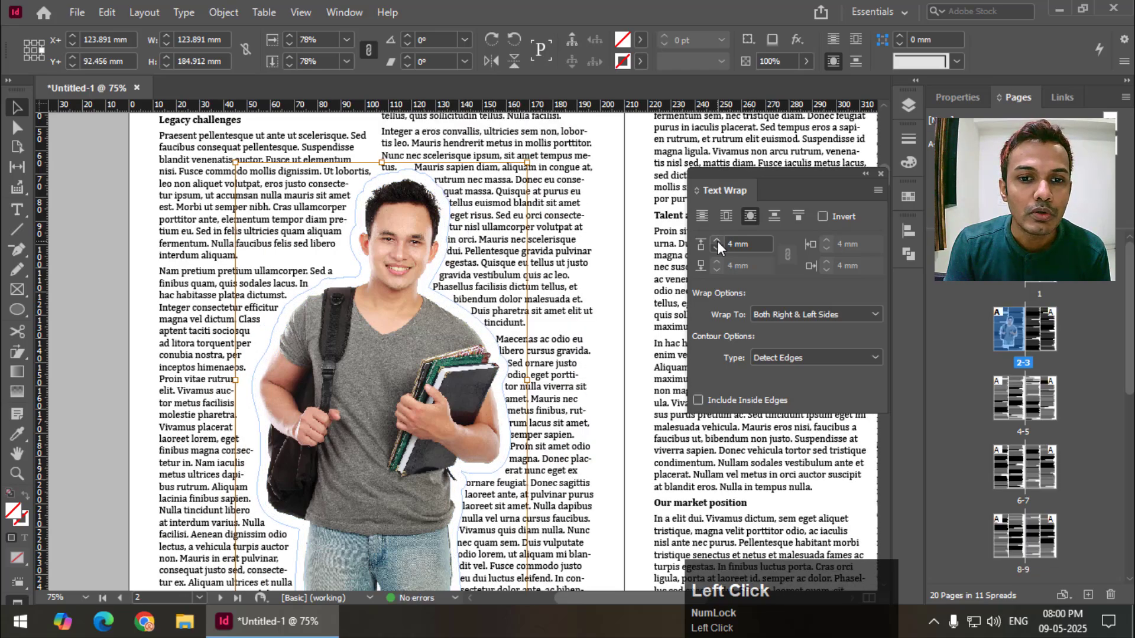
left_click(717, 241)
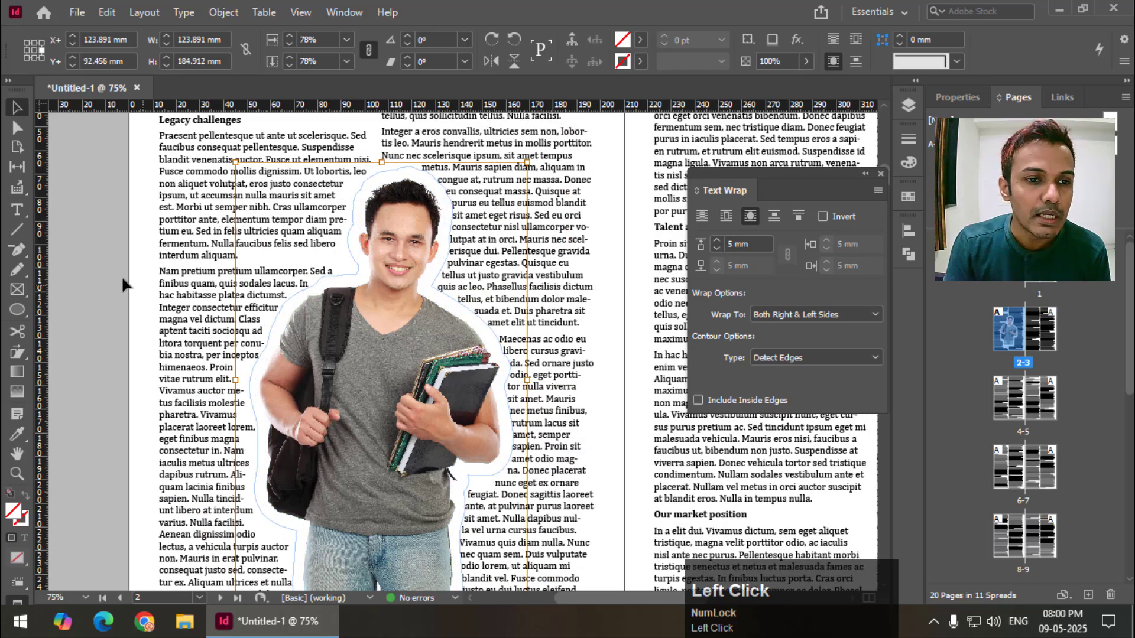
left_click(123, 286)
Move the photo's frame up the page to about X 147 mm, Y 128 mm.
left_click_drag(416, 377, 420, 345)
scroll(394, 306, "up", 3)
scroll(397, 289, "down", 3)
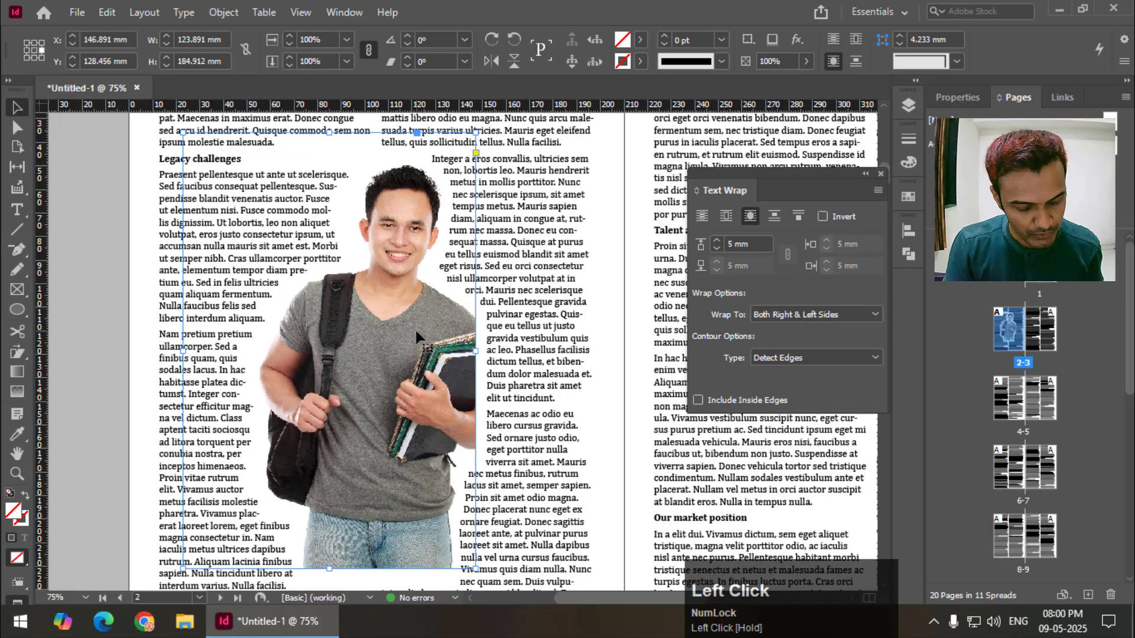
Try to shift the photo inside its frame and undo the shifts.
key("ctrl+z")
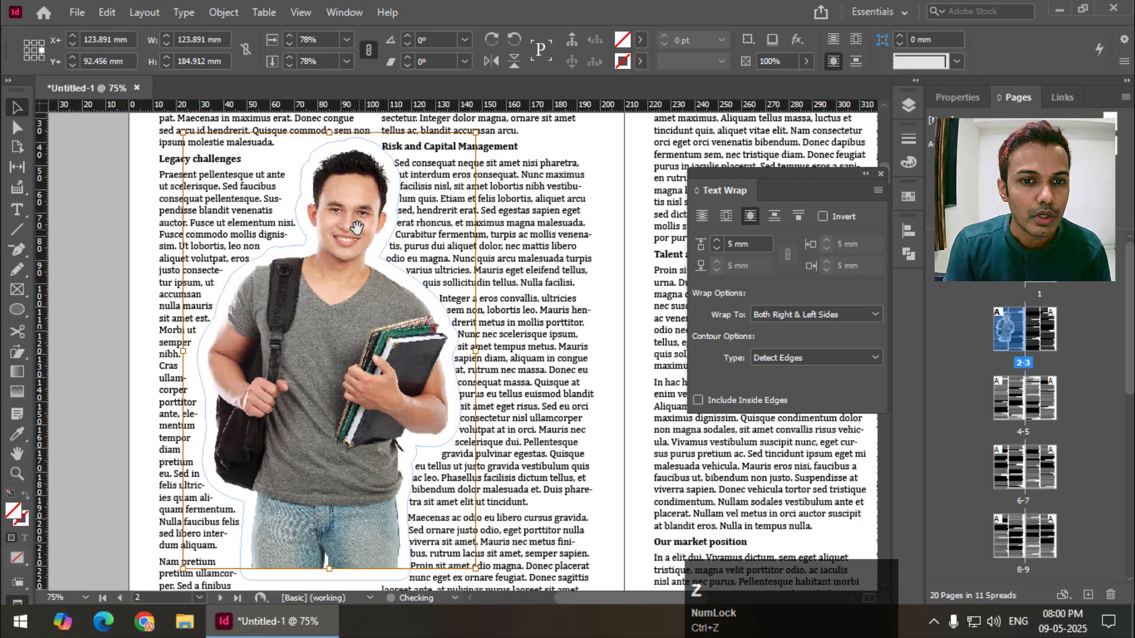
left_click_drag(357, 227, 441, 242)
left_click(91, 228)
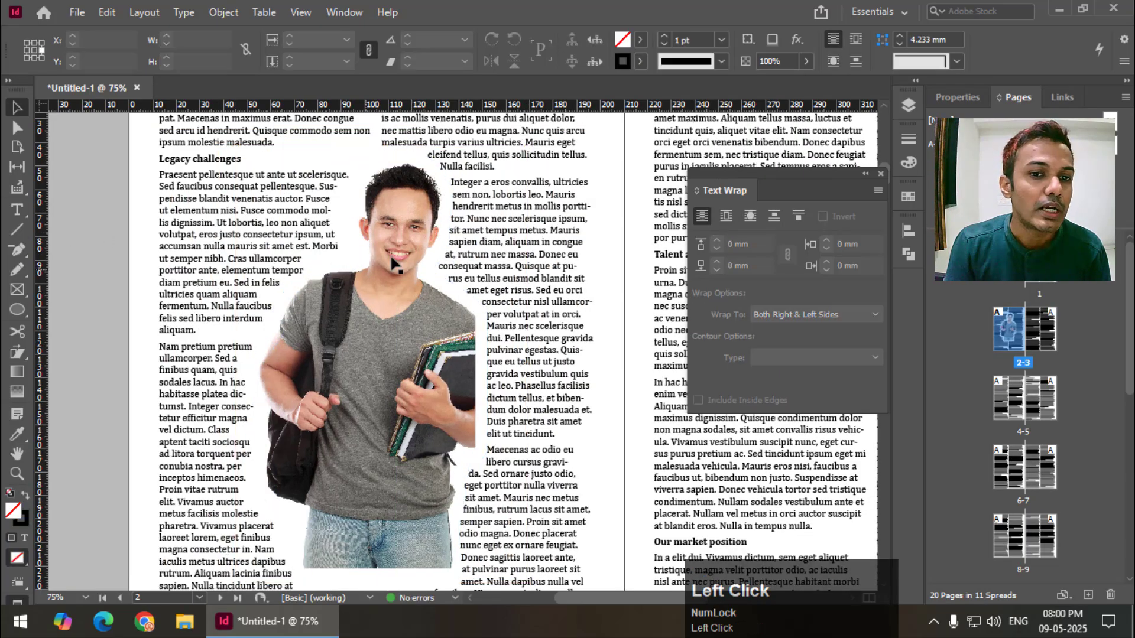
left_click(400, 236)
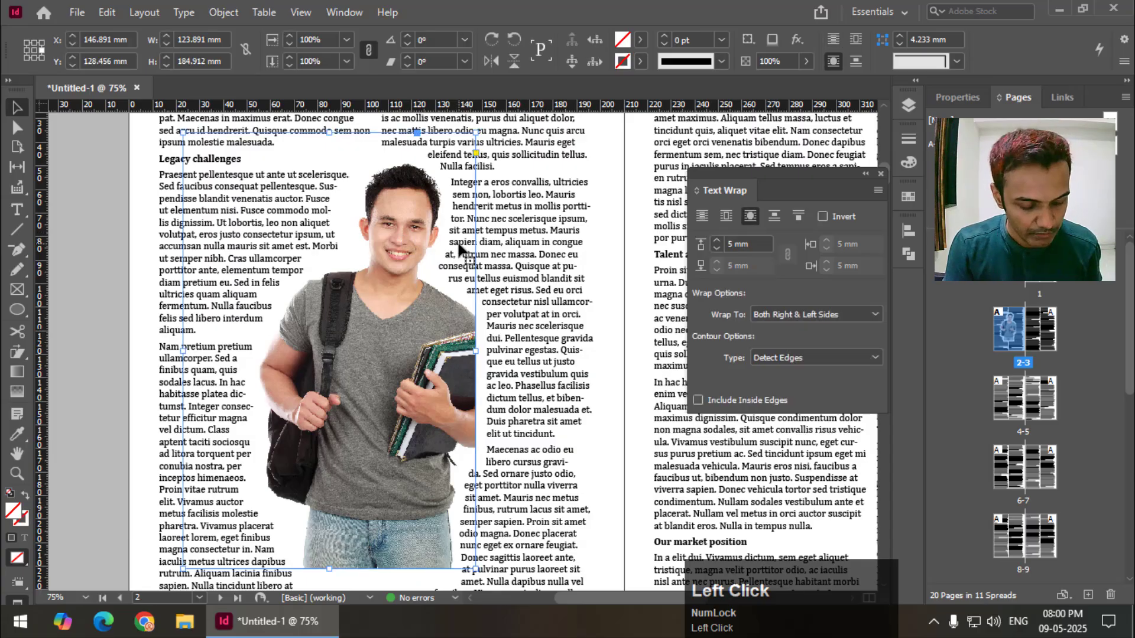
key("ctrl+z")
key("ctrl+z")
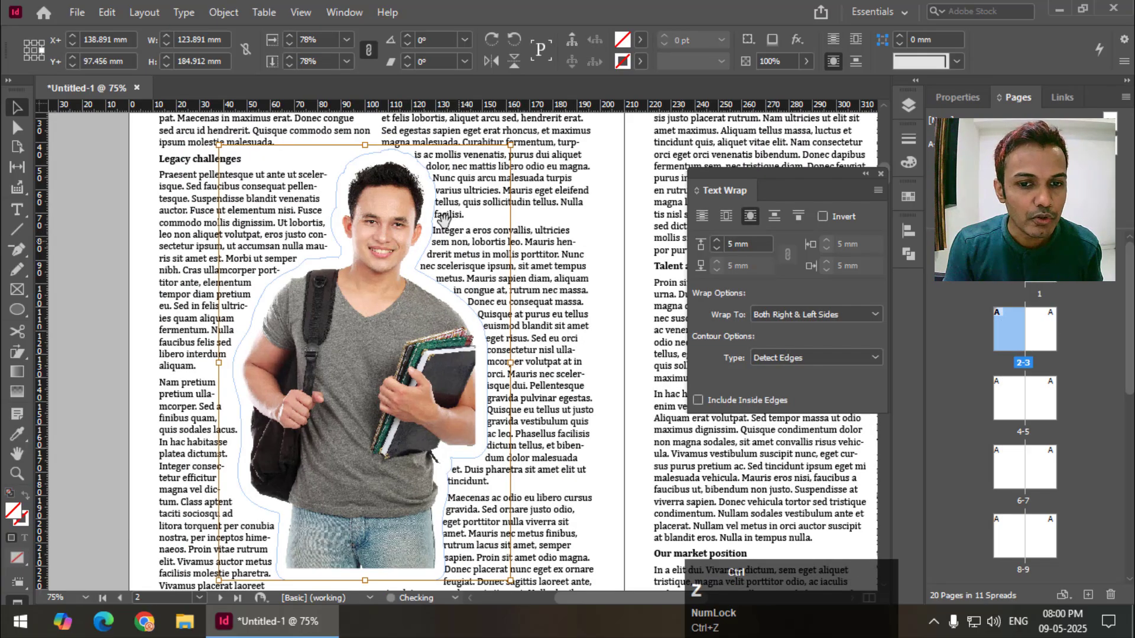
key("ctrl+z")
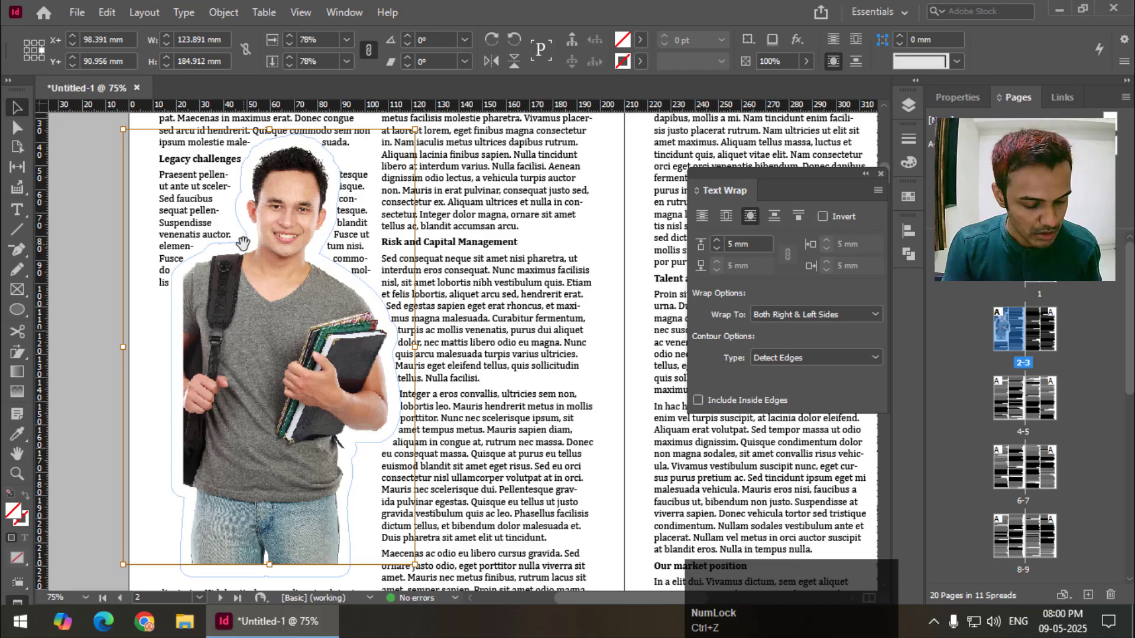
key("ctrl+z")
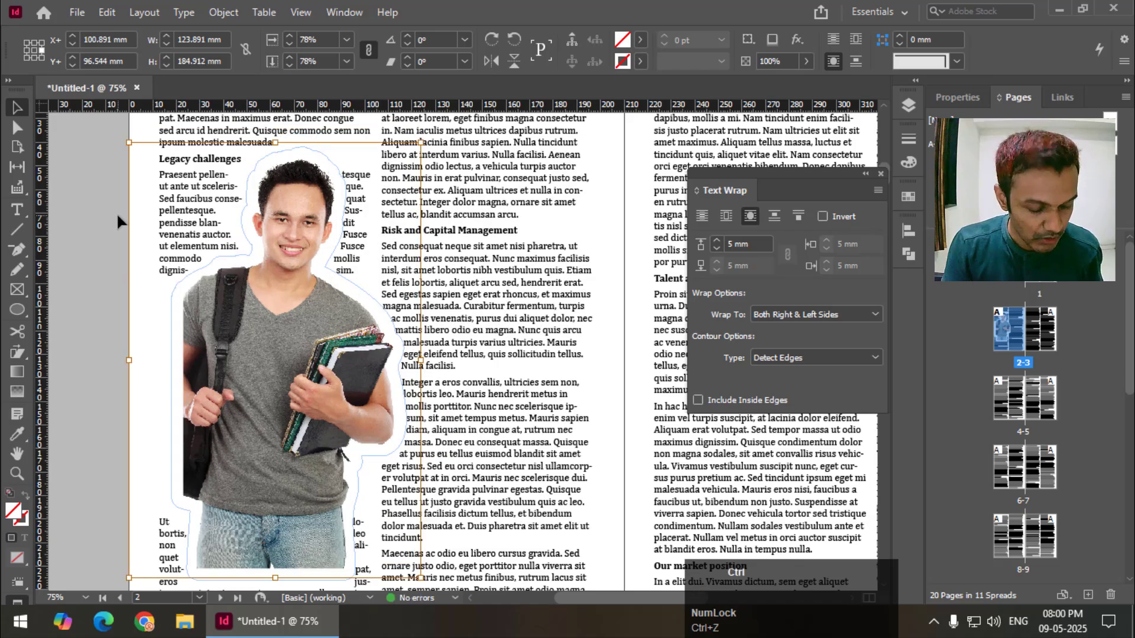
key("ctrl+z")
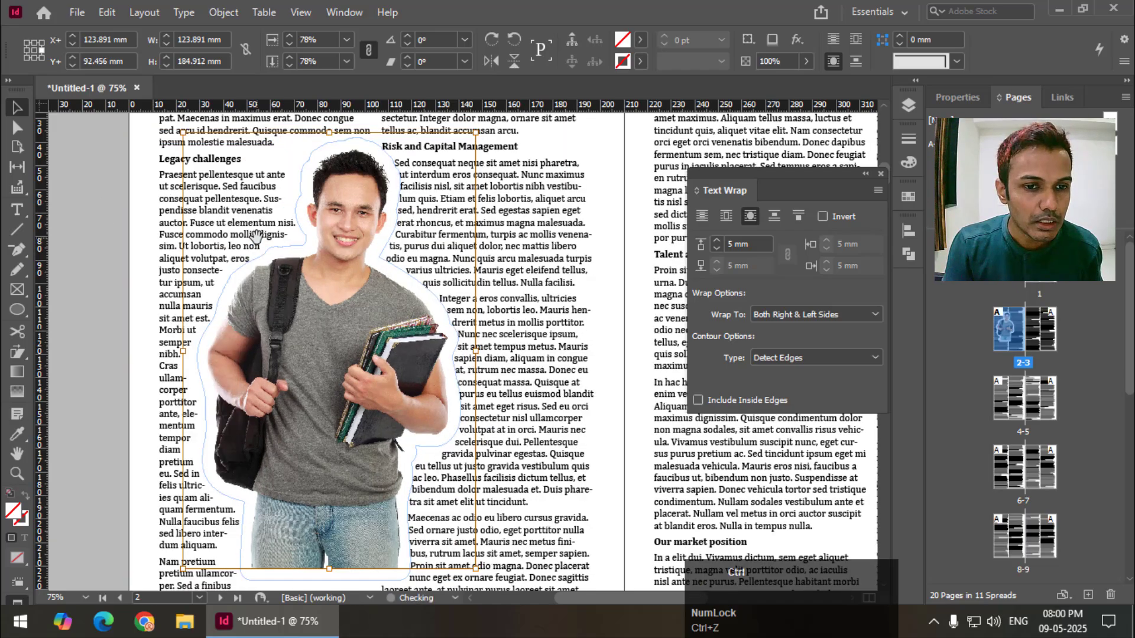
Move the photo together with its frame to about X 173 mm, Y 140 mm.
left_click(319, 352)
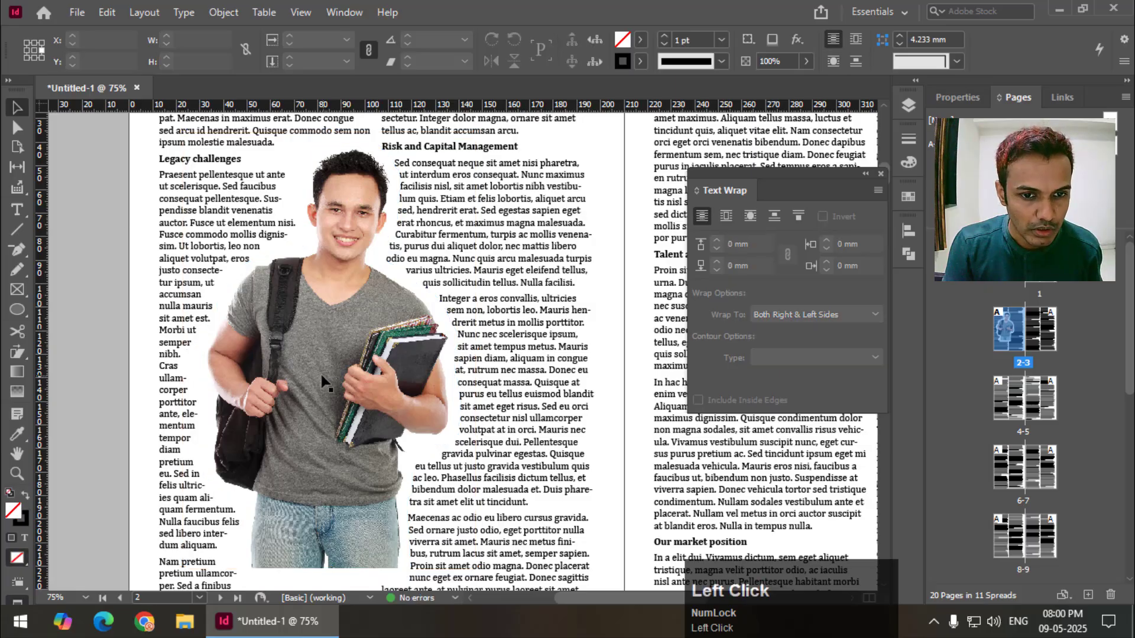
left_click_drag(374, 187, 424, 211)
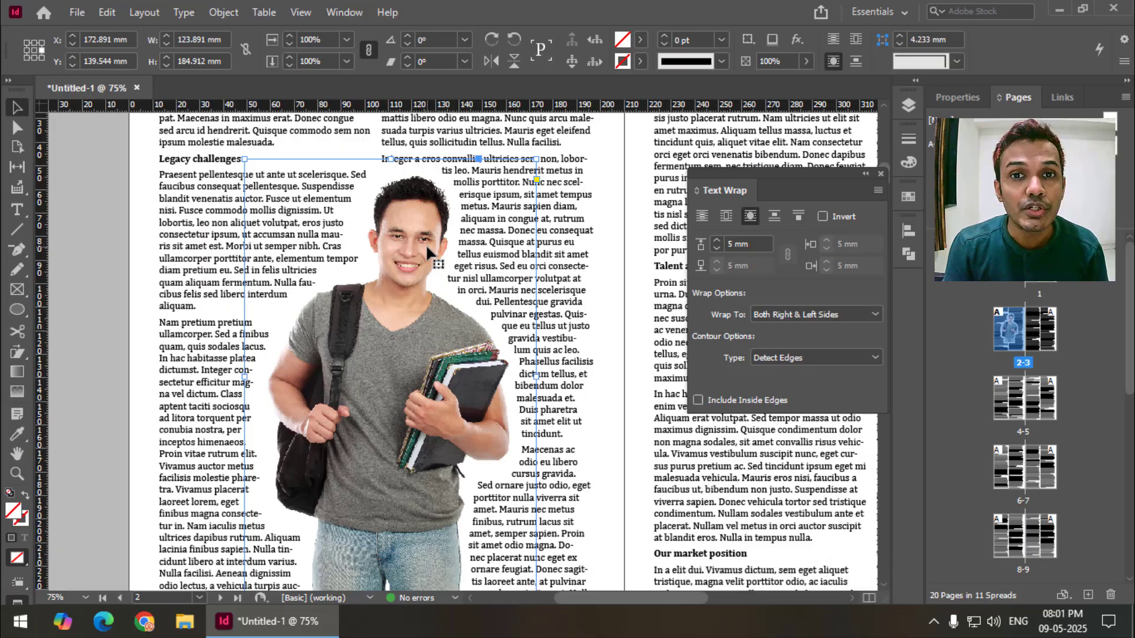
Delete the cut-out photo of the man with the books from the page.
scroll(389, 223, "down", 1)
scroll(388, 224, "up", 1)
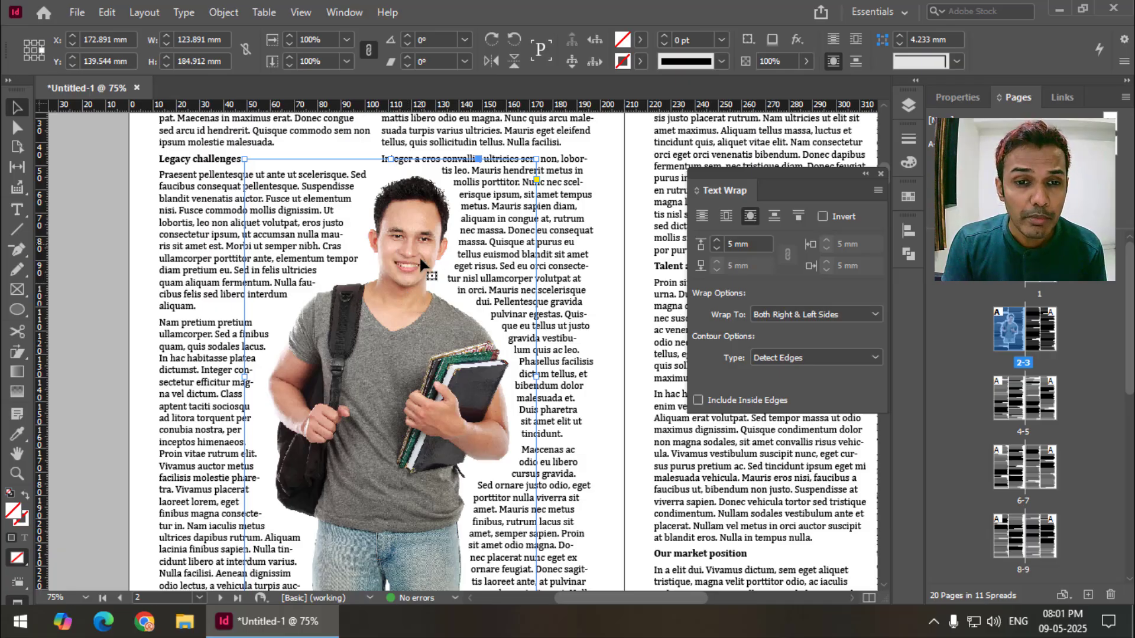
key("Delete")
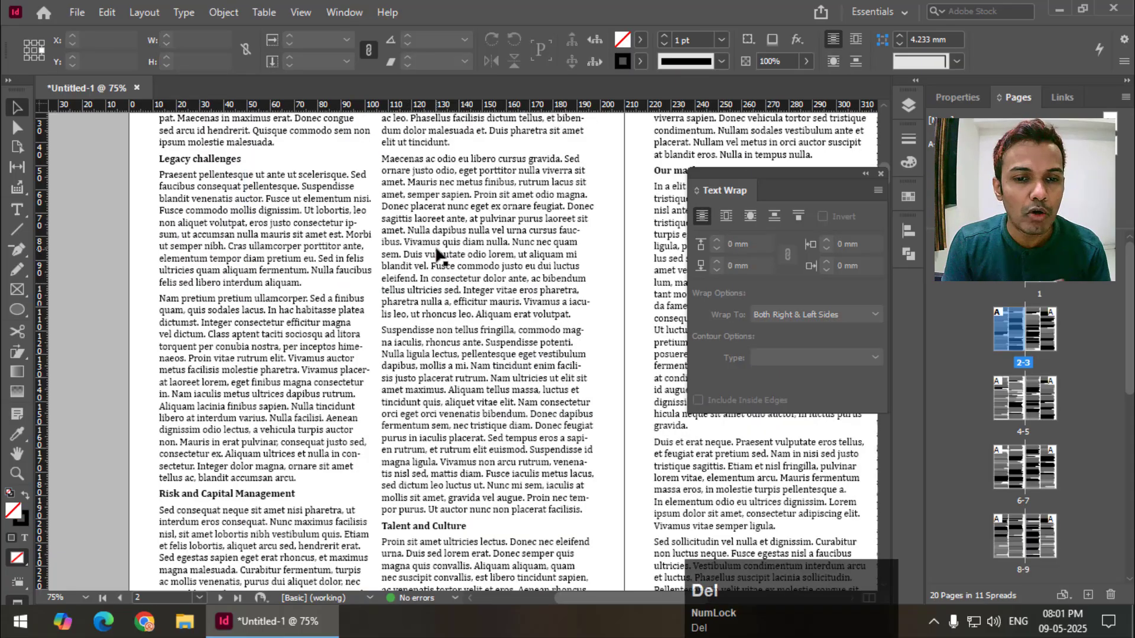
Place the photo of the man in the brown blazer from Work_Images across both text columns, about 139 mm square.
left_click(80, 13)
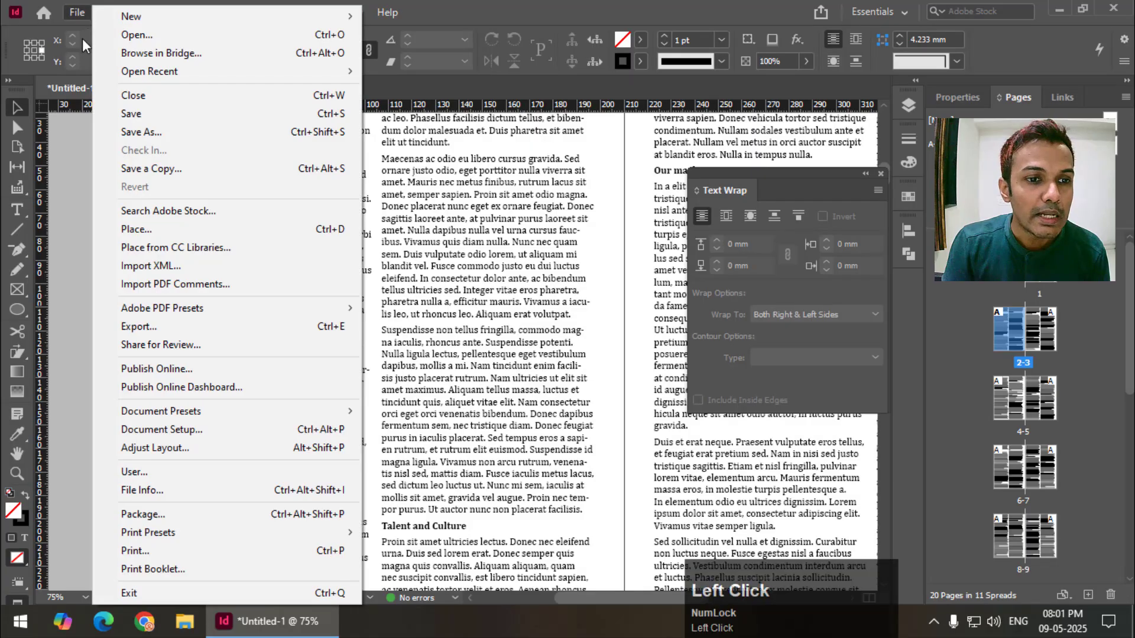
left_click(136, 229)
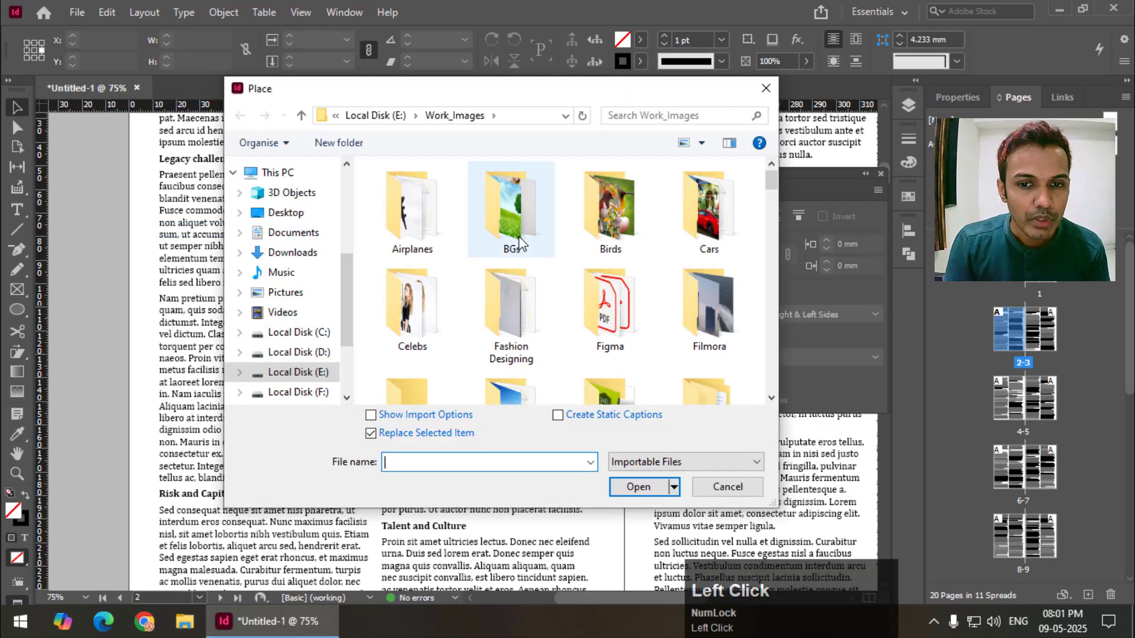
left_click_drag(769, 192, 769, 236)
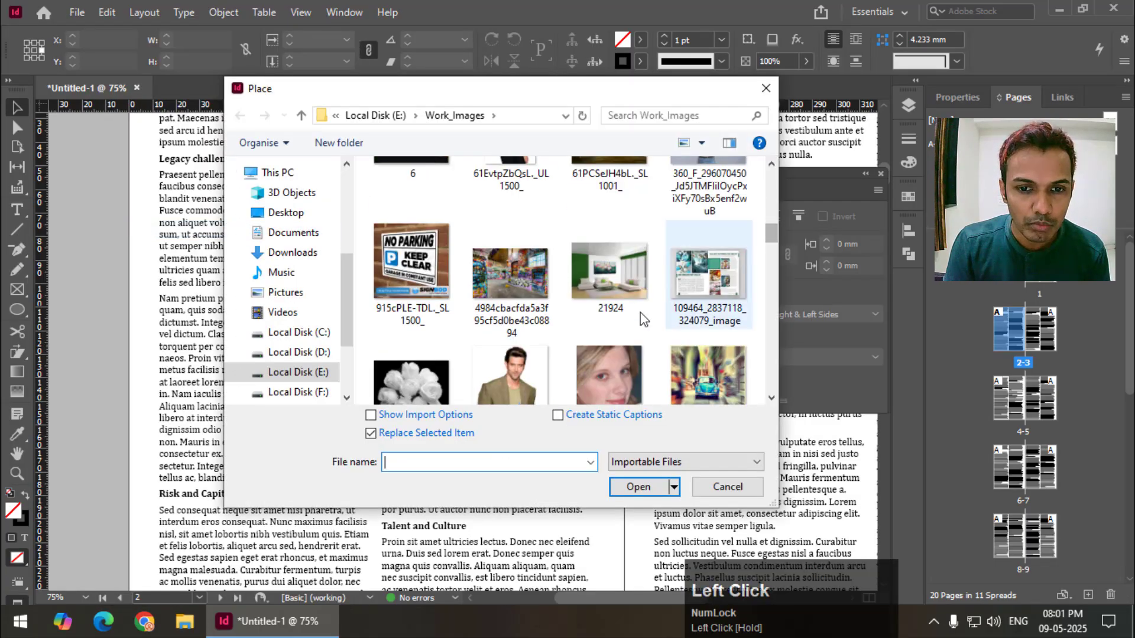
double_click(523, 364)
left_click_drag(230, 185, 558, 513)
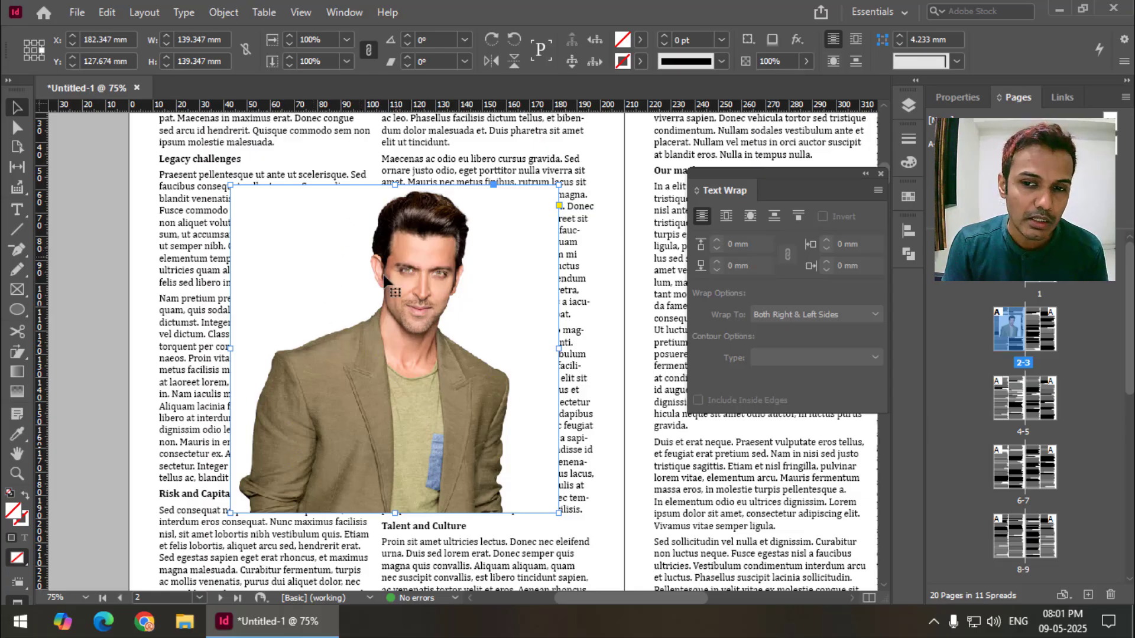
Wrap the text around the new photo's object shape with the contour type Detect Edges.
left_click(751, 217)
left_click(420, 255)
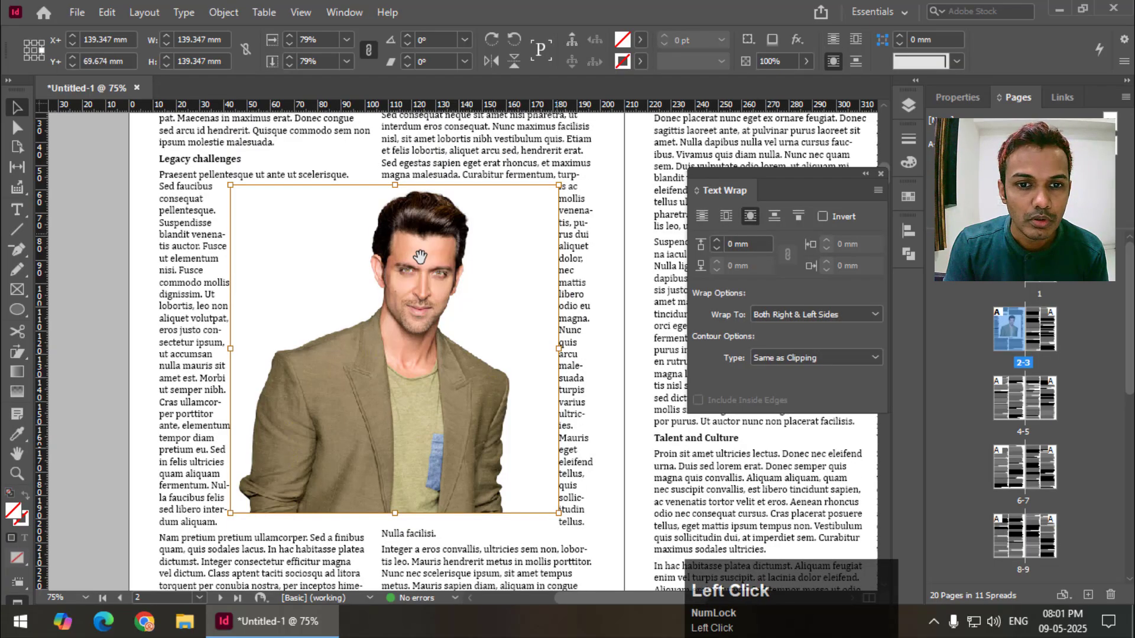
left_click(763, 357)
left_click(788, 393)
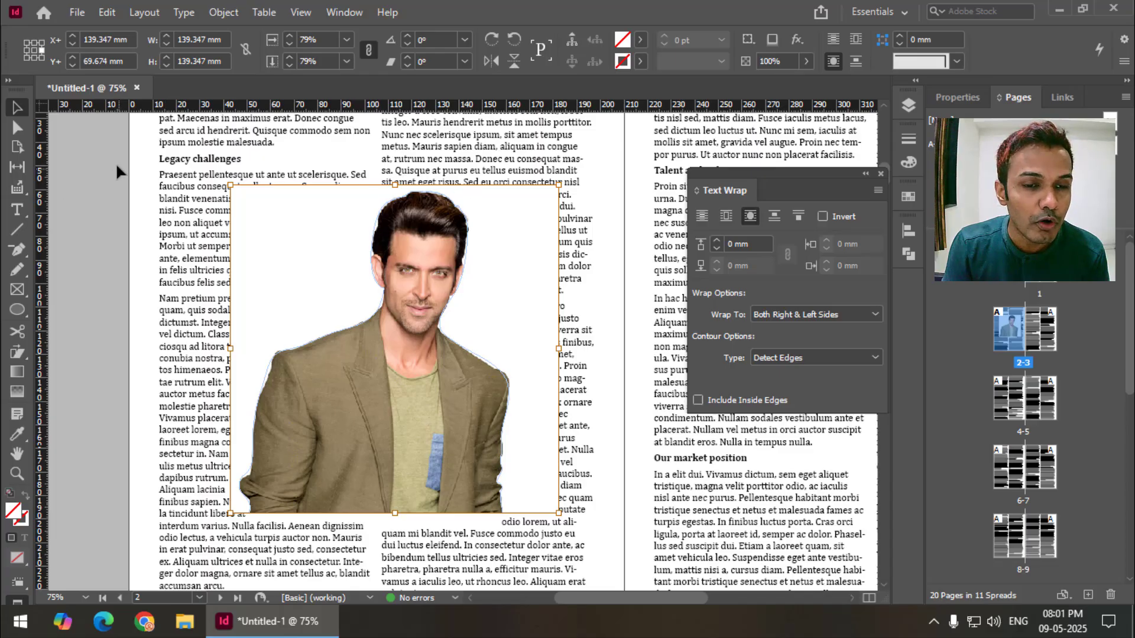
Select the photo's frame and send it to the back, behind the body text.
left_click(304, 197)
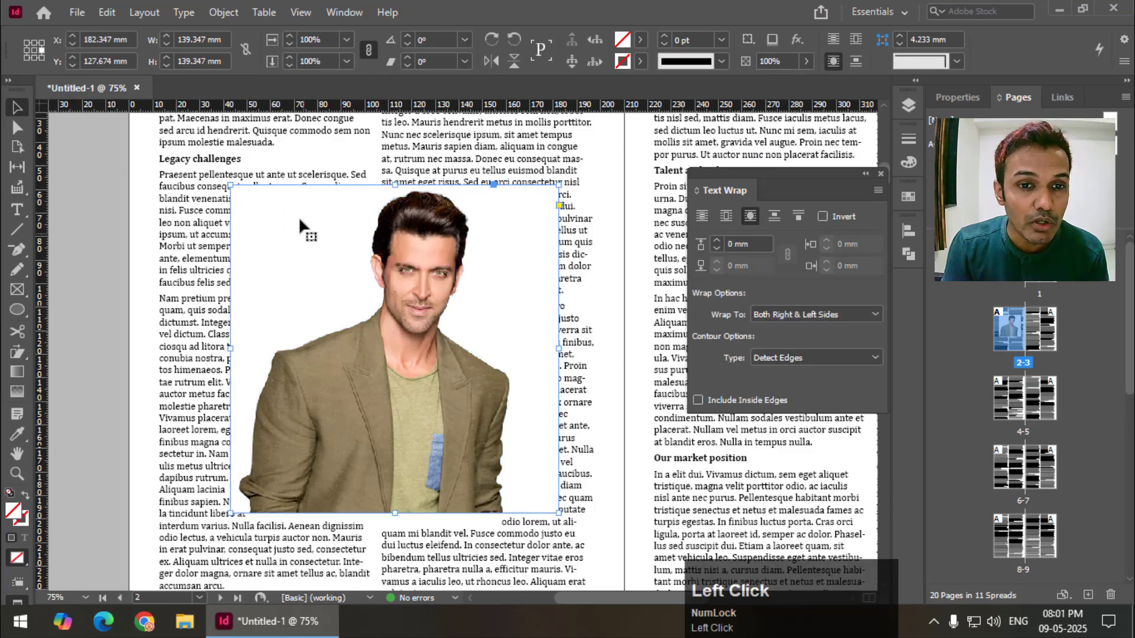
right_click(289, 200)
mouse_move(337, 230)
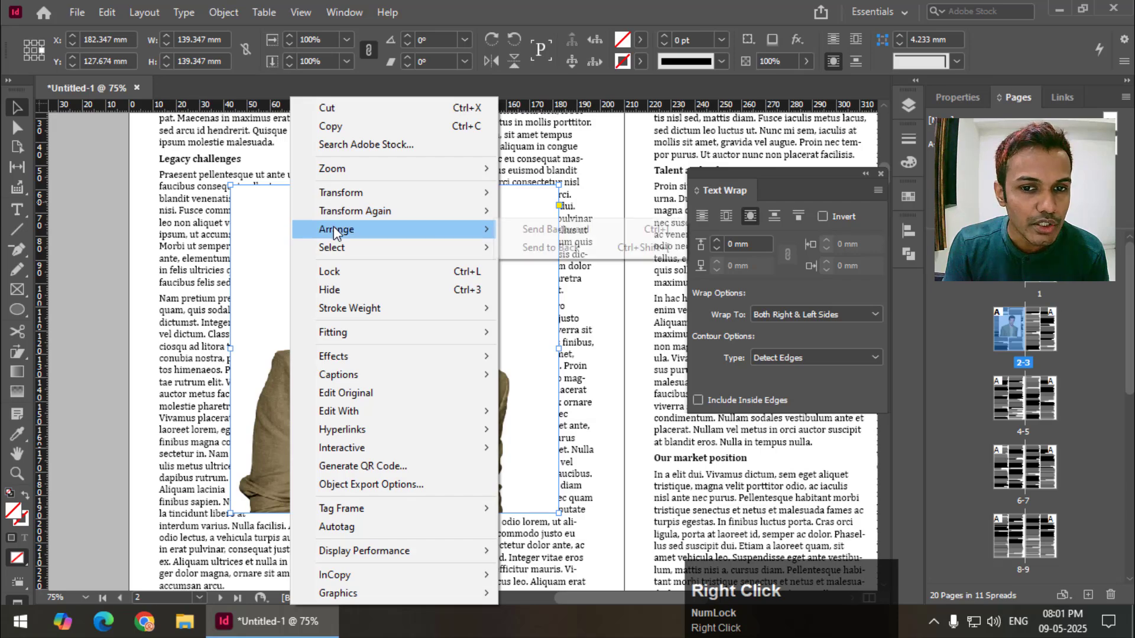
left_click(547, 247)
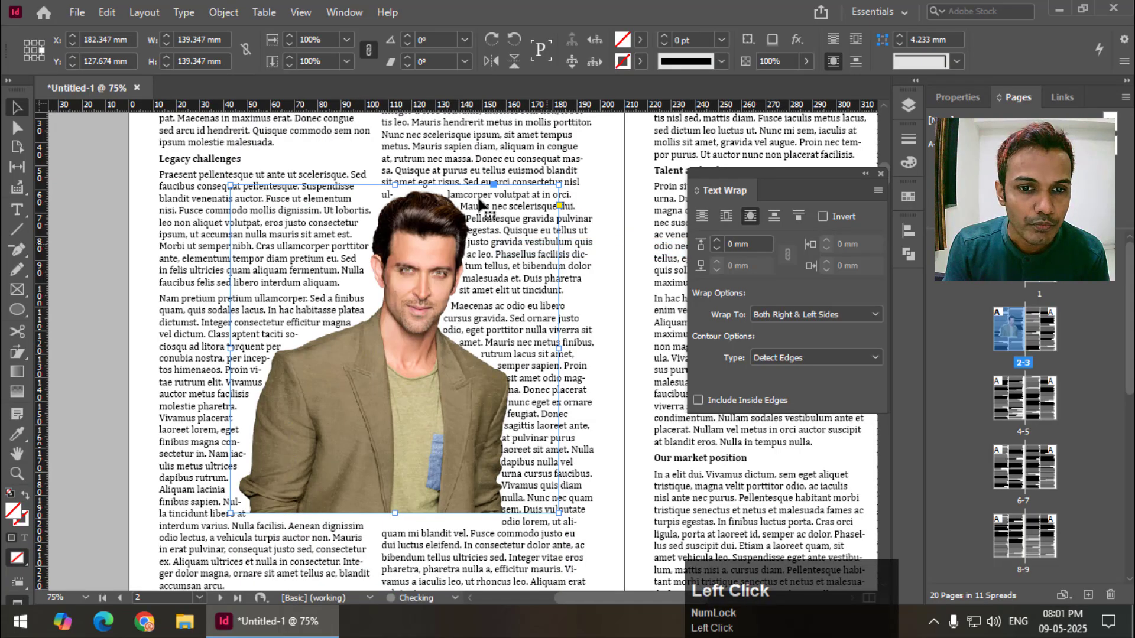
Set the blazer photo's text wrap offset to 5 mm.
left_click(717, 240)
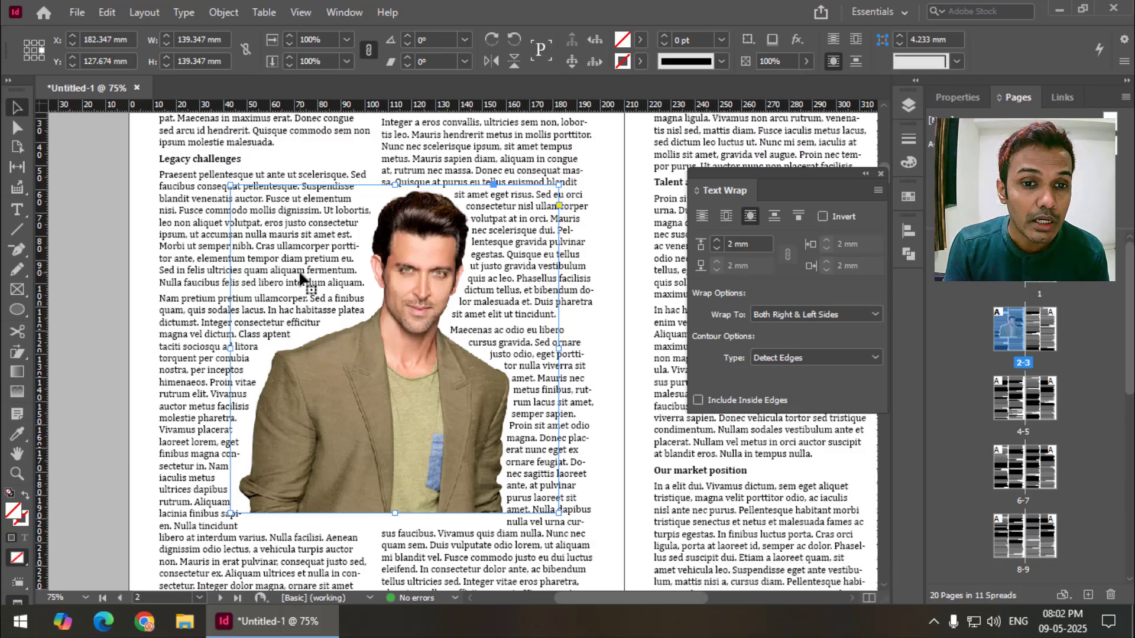
left_click(719, 240)
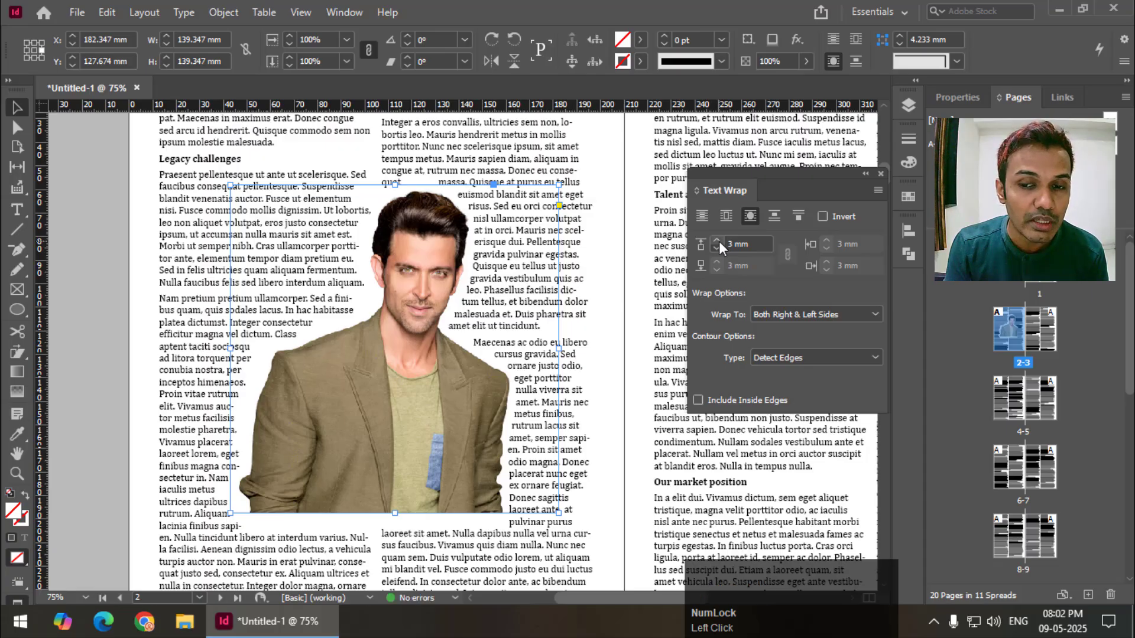
left_click(718, 241)
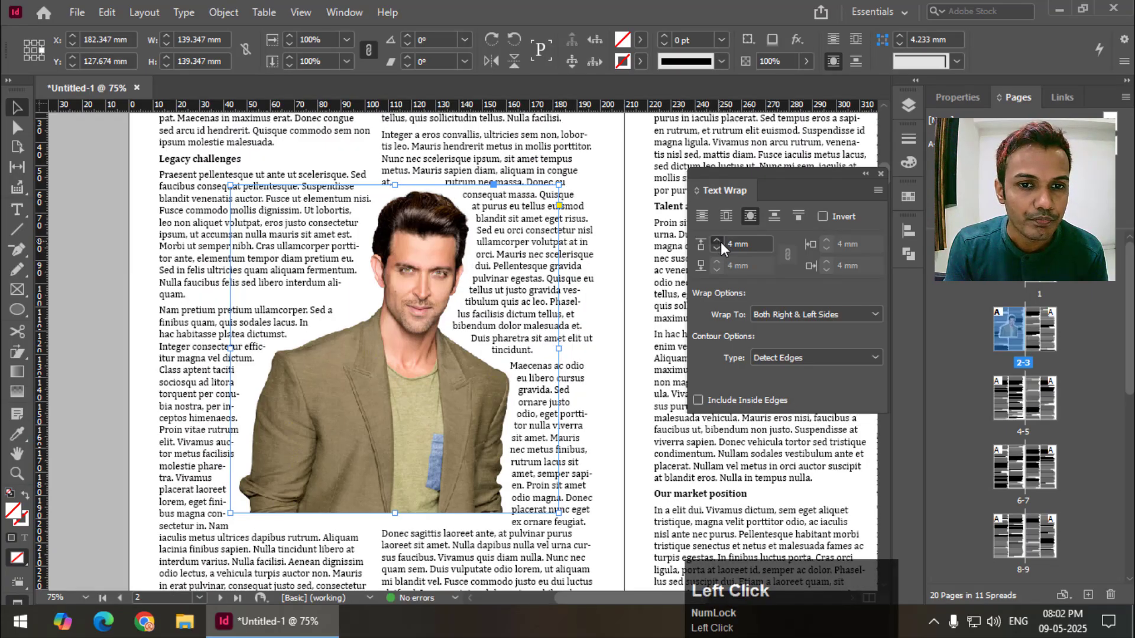
left_click(720, 242)
Move the photo onto the facing page 3 and scale it together with its frame to about 203 mm square.
left_click_drag(414, 265, 123, 261)
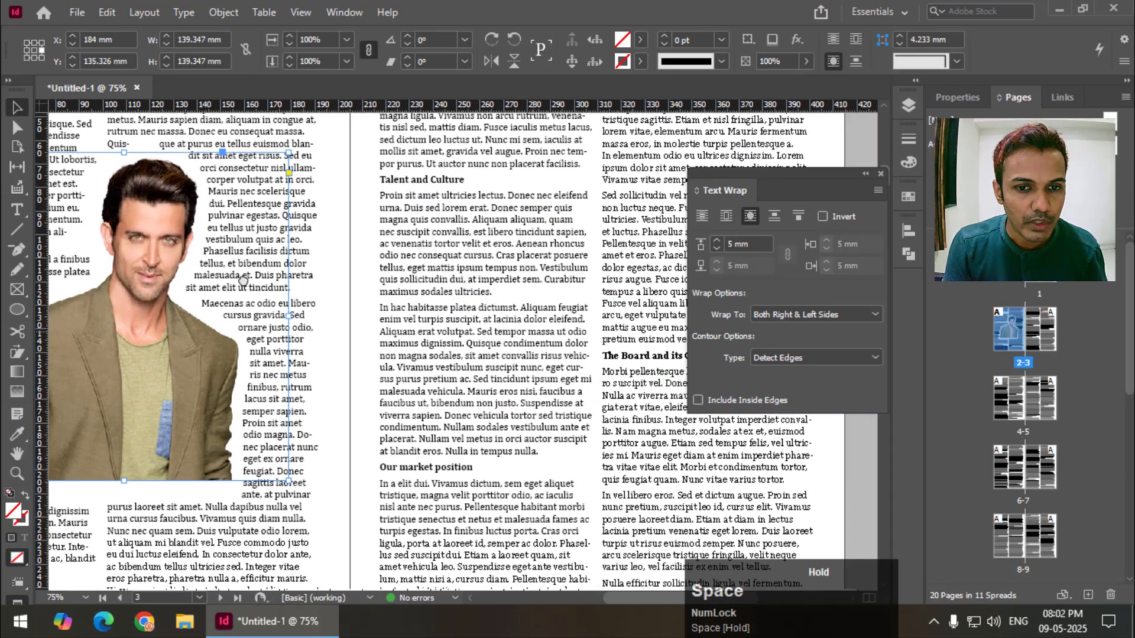
left_click_drag(146, 337, 433, 370)
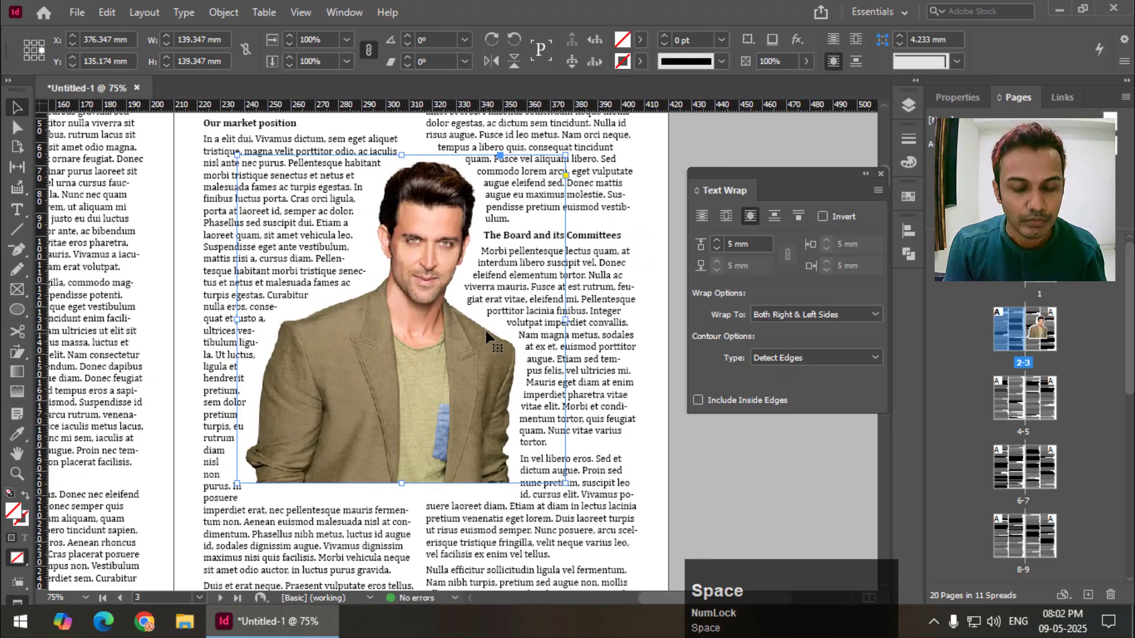
key("ctrl+minus")
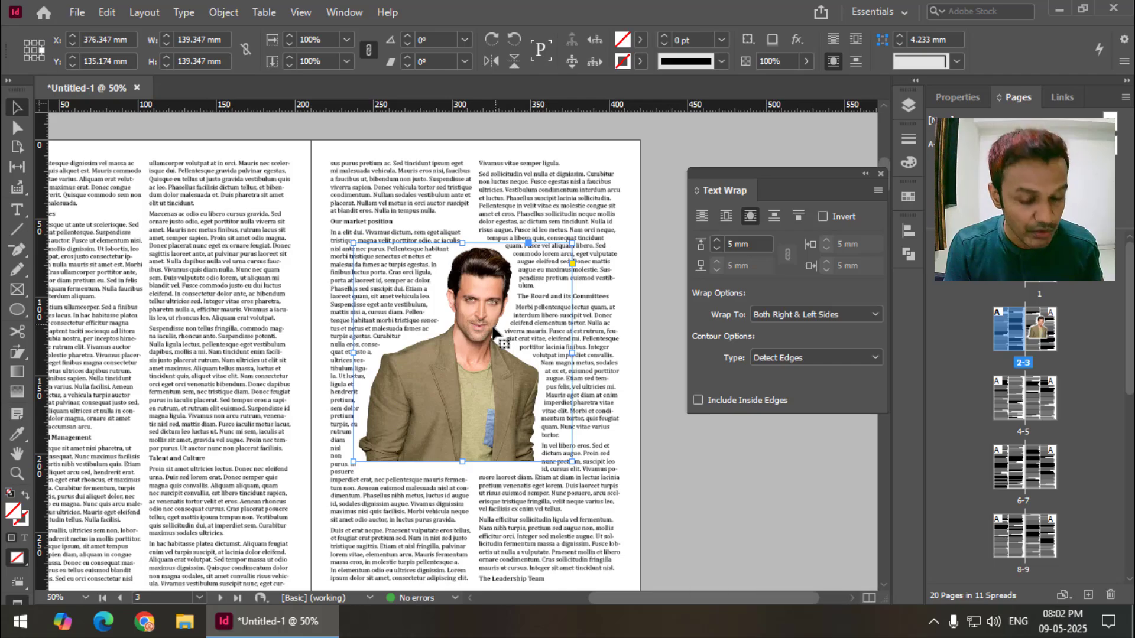
left_click_drag(572, 241, 671, 143)
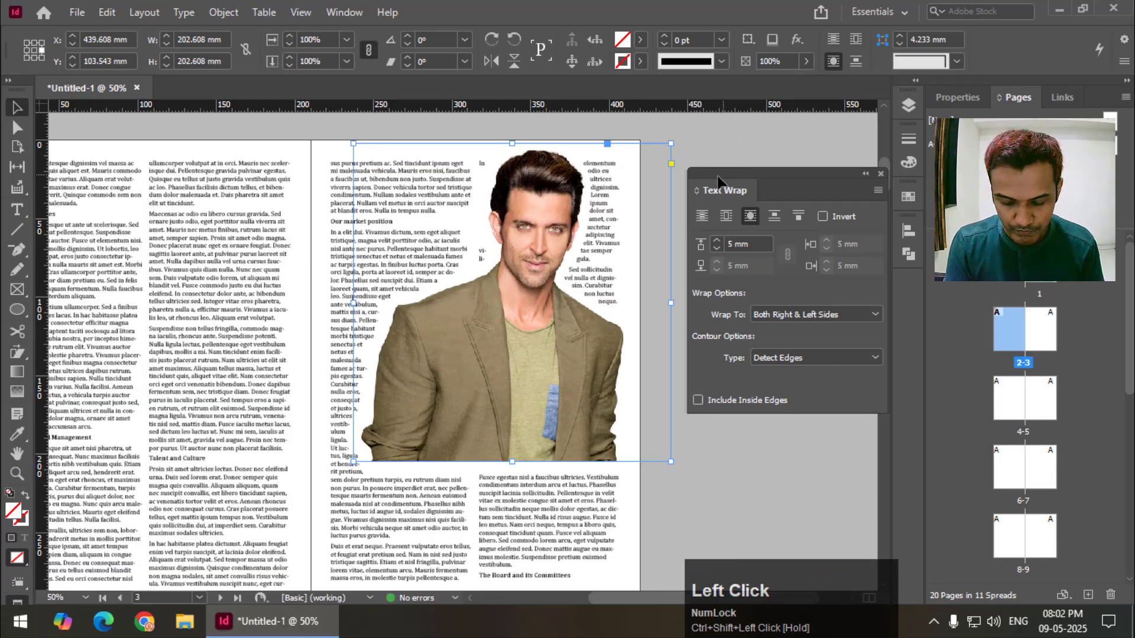
key("ctrl+equal")
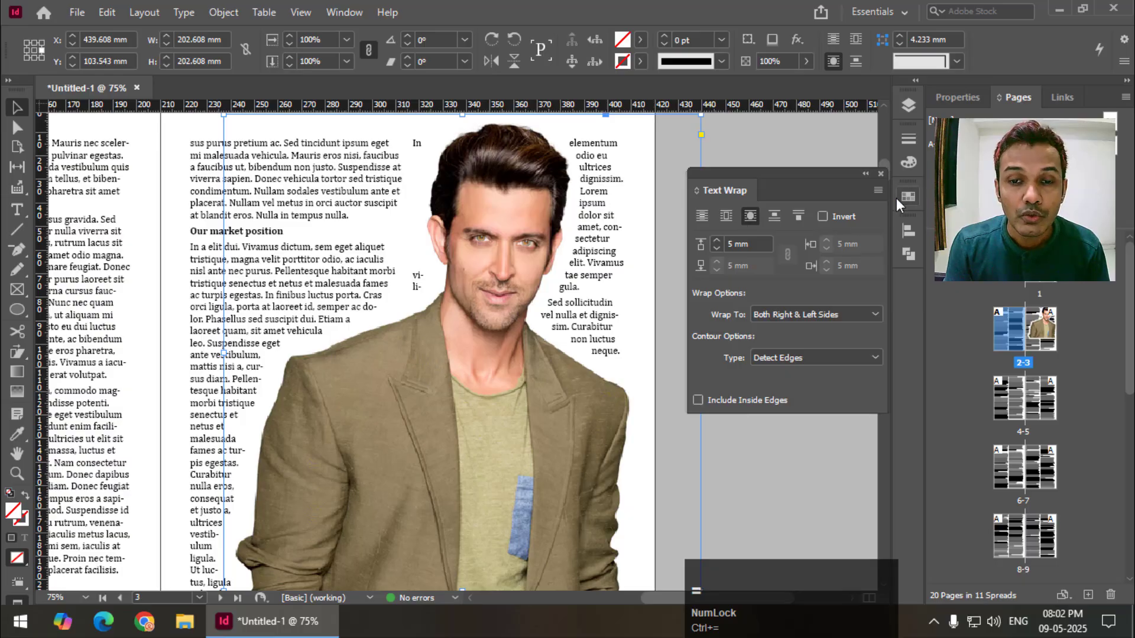